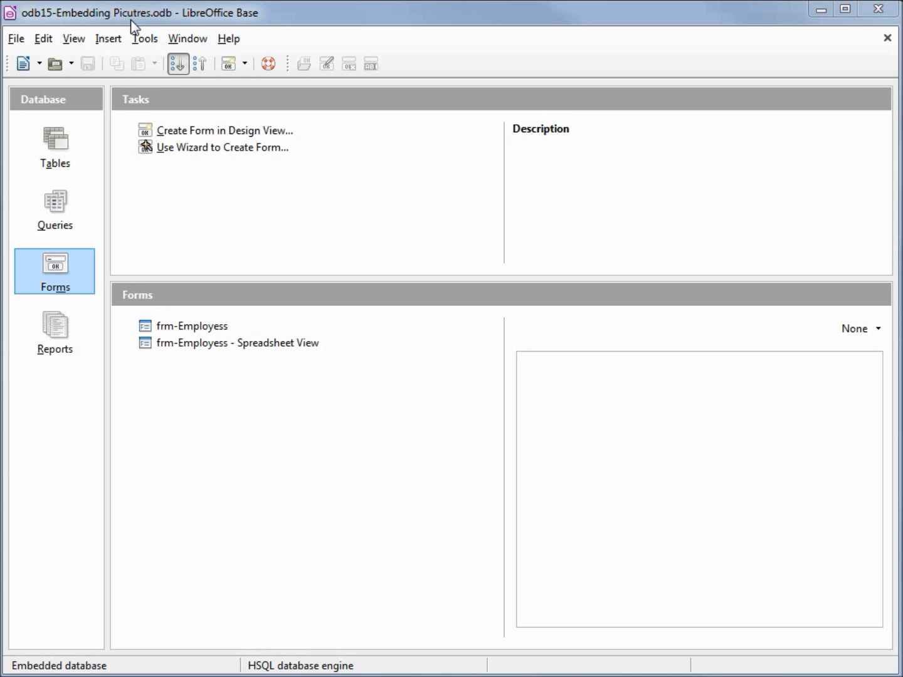
Look over the employee picture files in the odb15-Pictures folder and return to the database window
drag(902, 210, 388, 124)
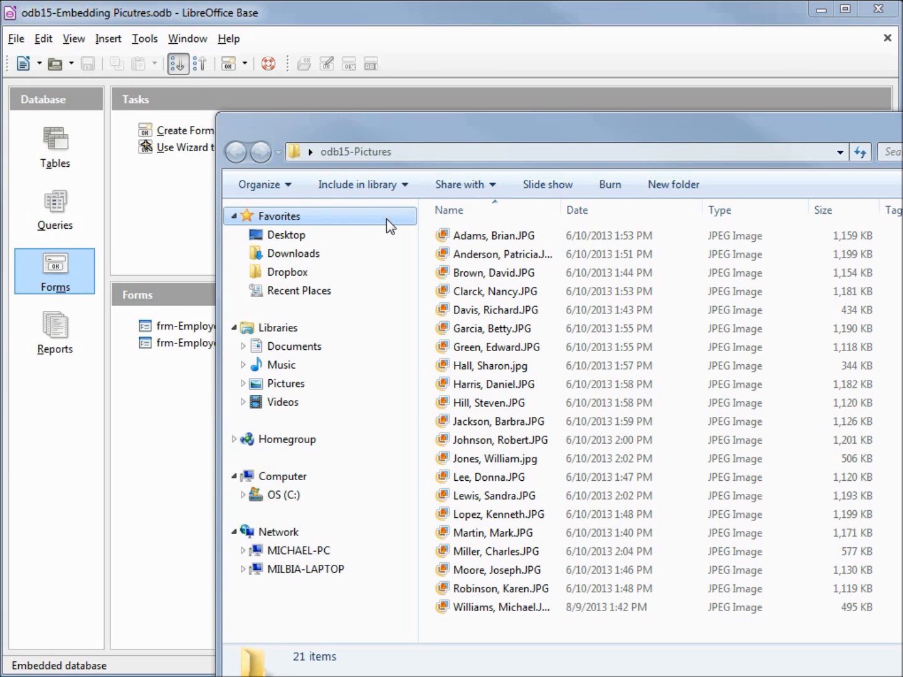
click(174, 278)
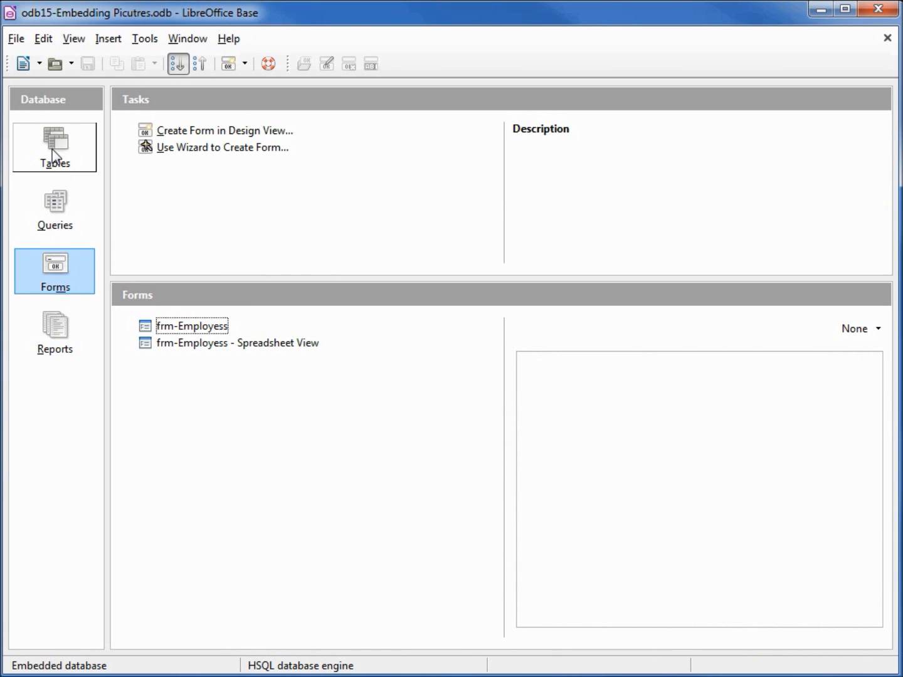
Open the tbl_Employees table for editing in design view
click(52, 150)
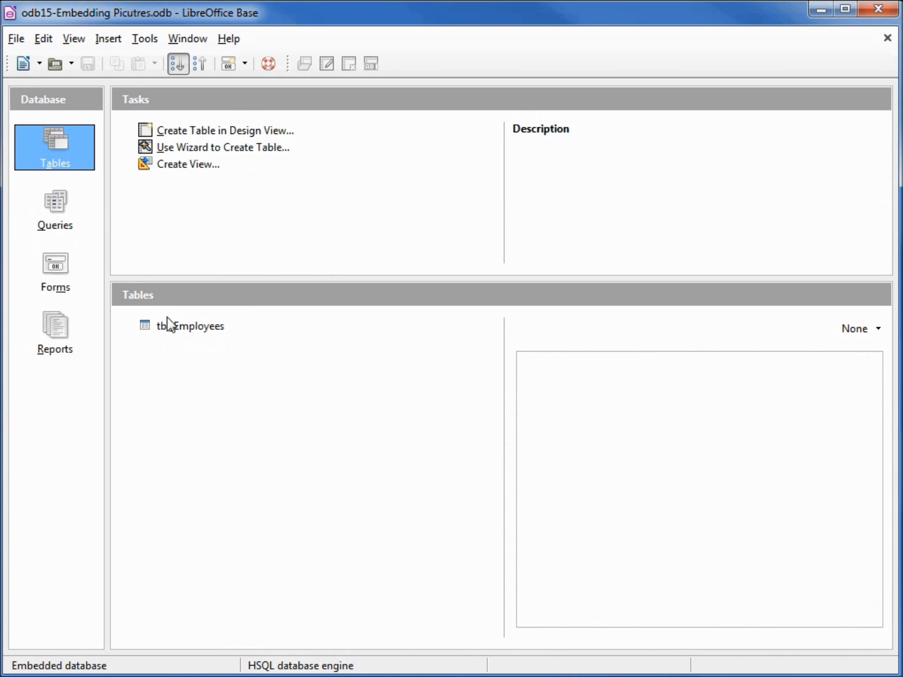
click(169, 326)
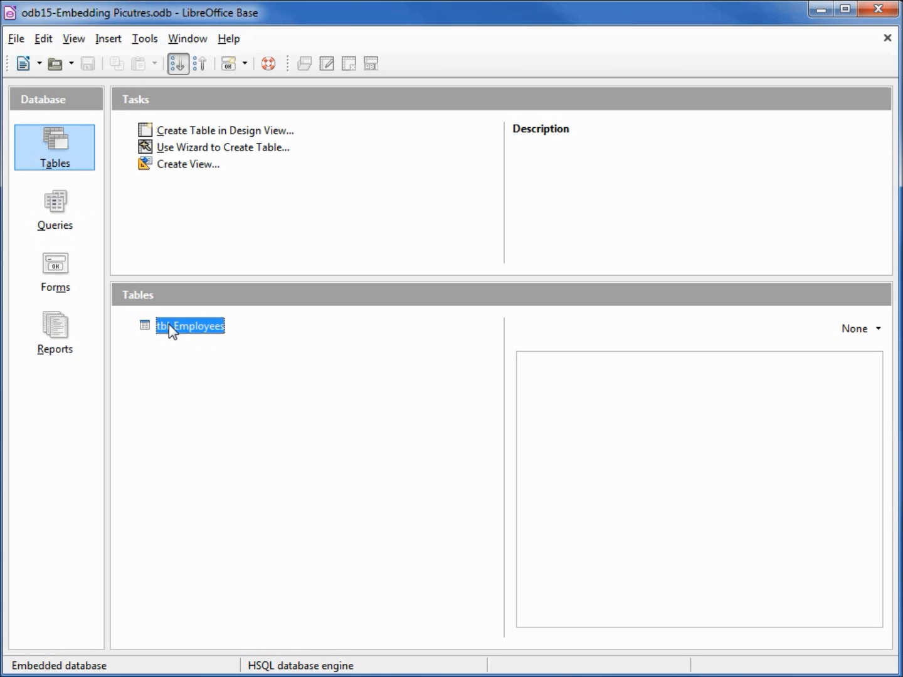
right_click(169, 325)
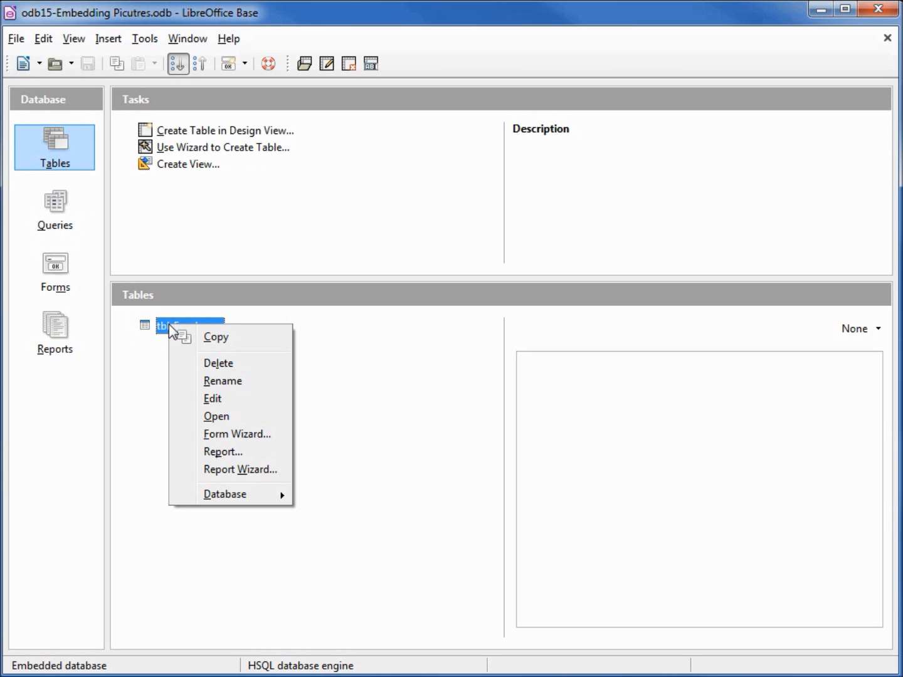
click(210, 404)
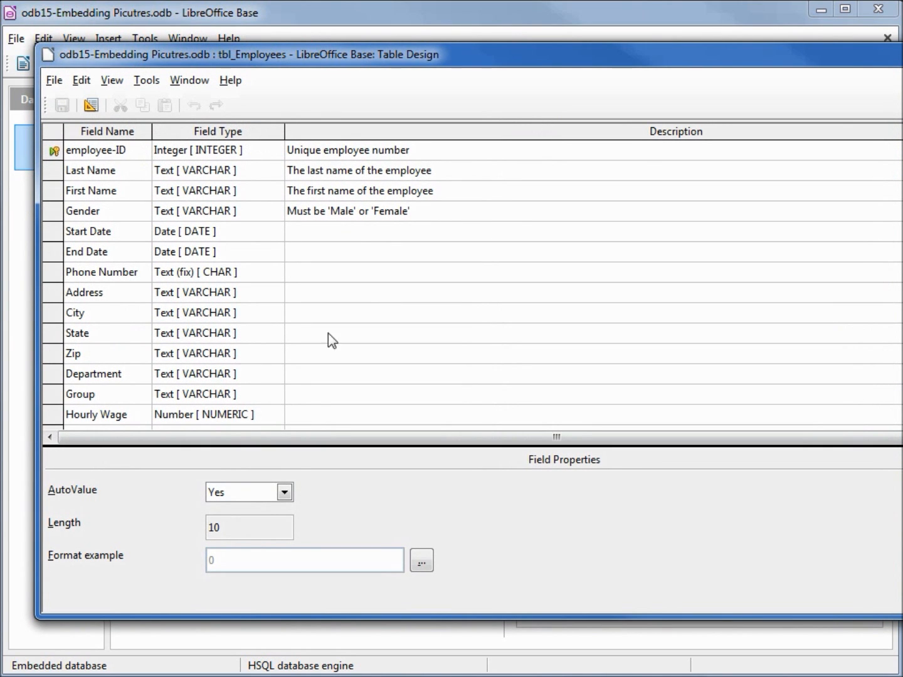
Add a field named employee-Picture with the field type Image [ LONGVARBINARY ] below Hourly Wage
scroll(635, 319, down, 2)
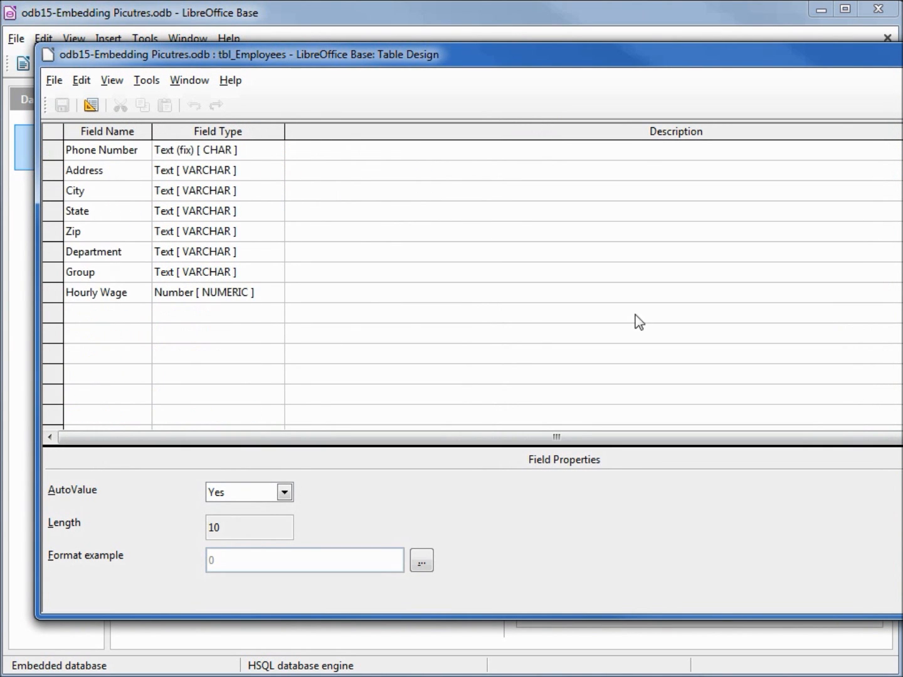
click(132, 319)
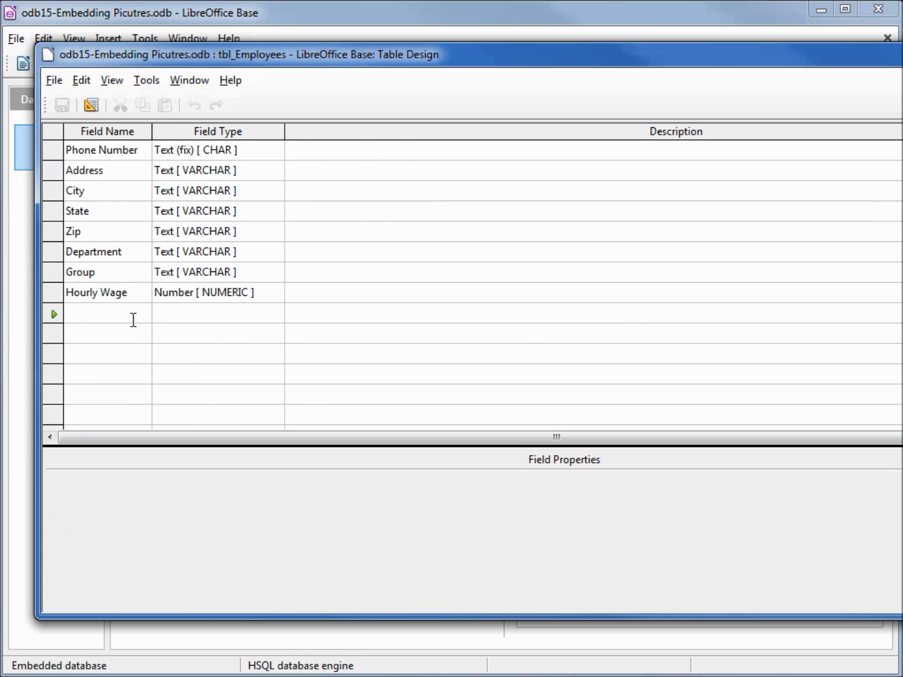
text(empl)
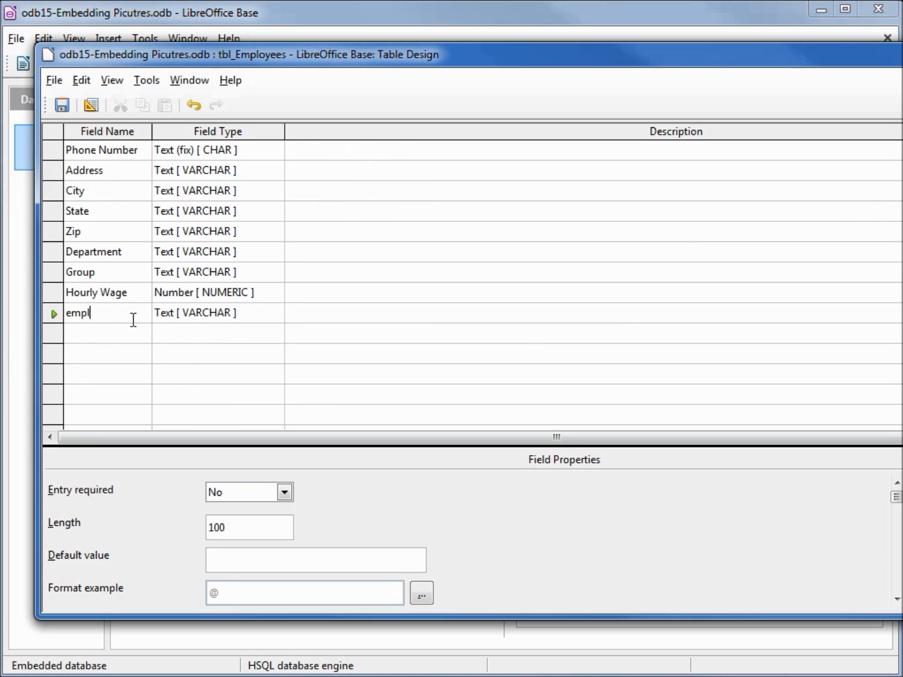
text(oyee-Picture)
click(275, 312)
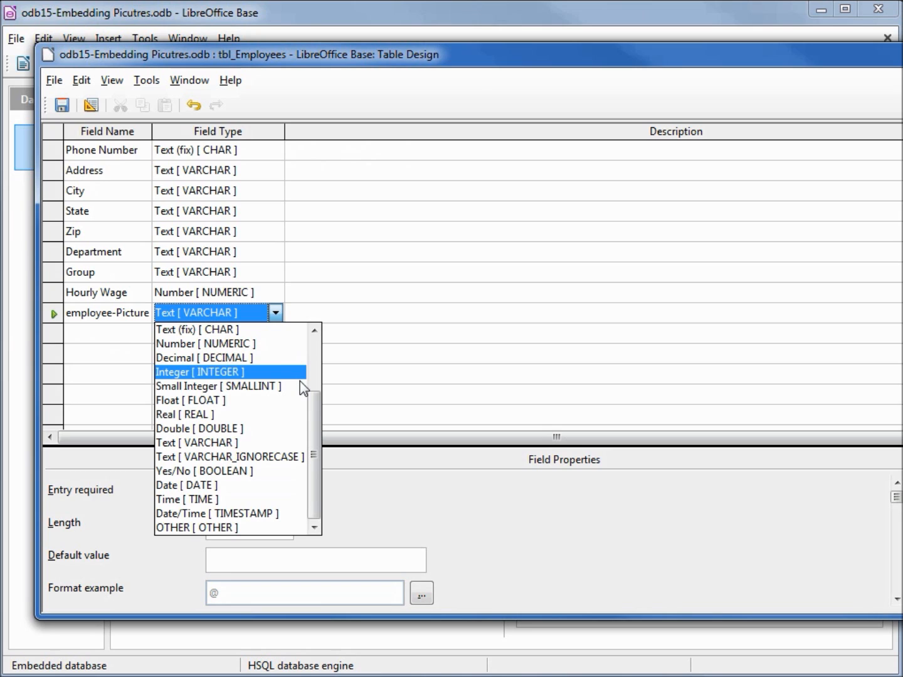
drag(311, 403, 322, 326)
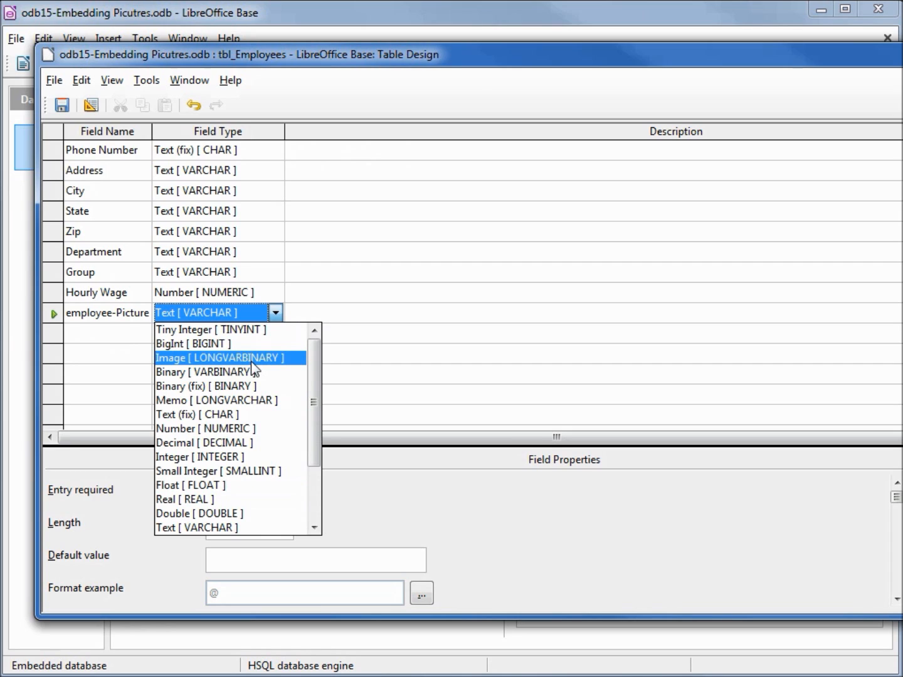
click(238, 358)
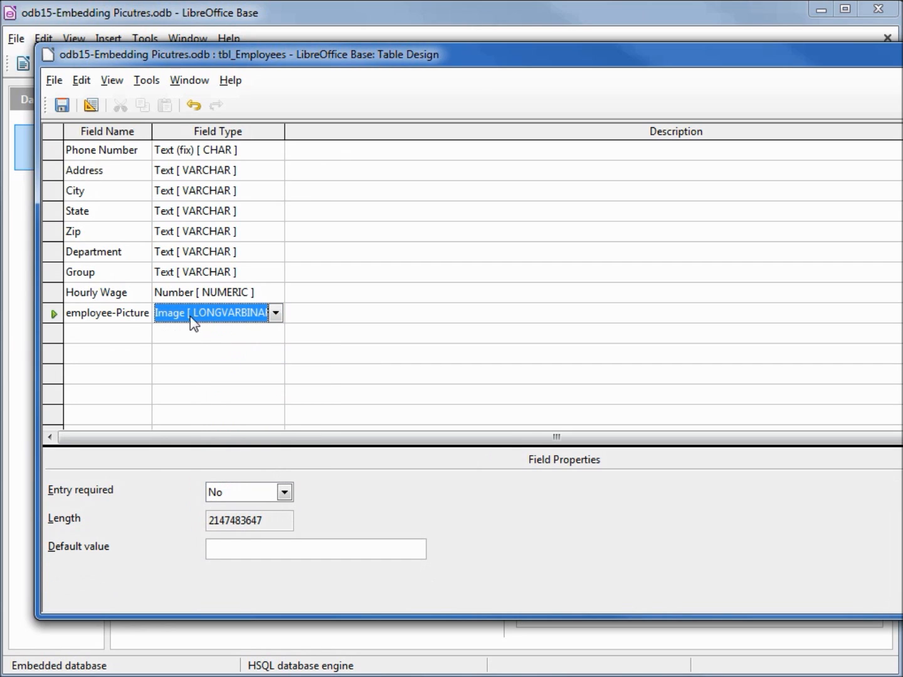
Save and close the table design, and save the database
click(62, 105)
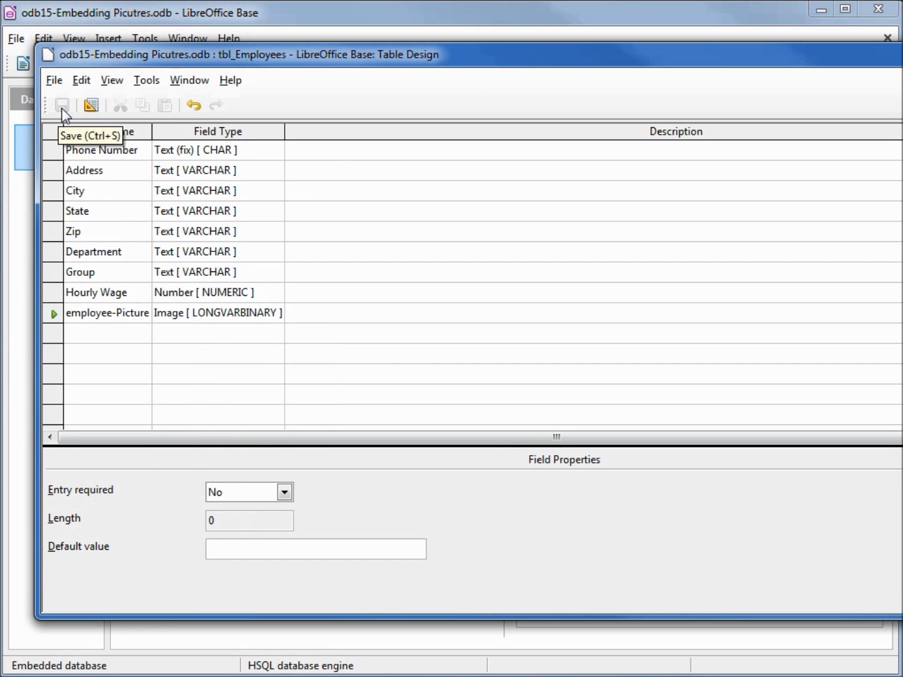
key(alt+F4)
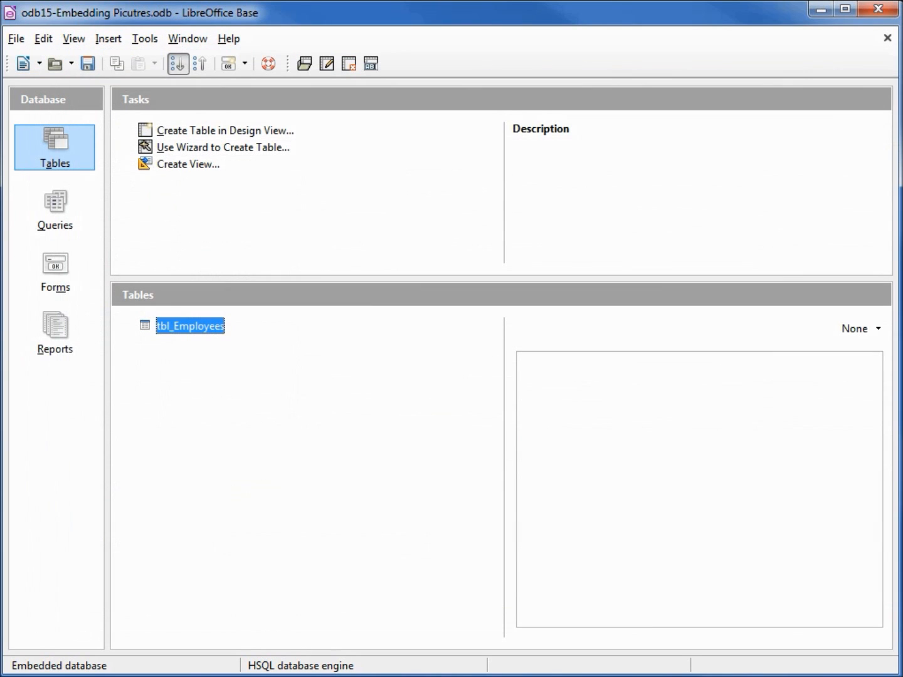
click(87, 65)
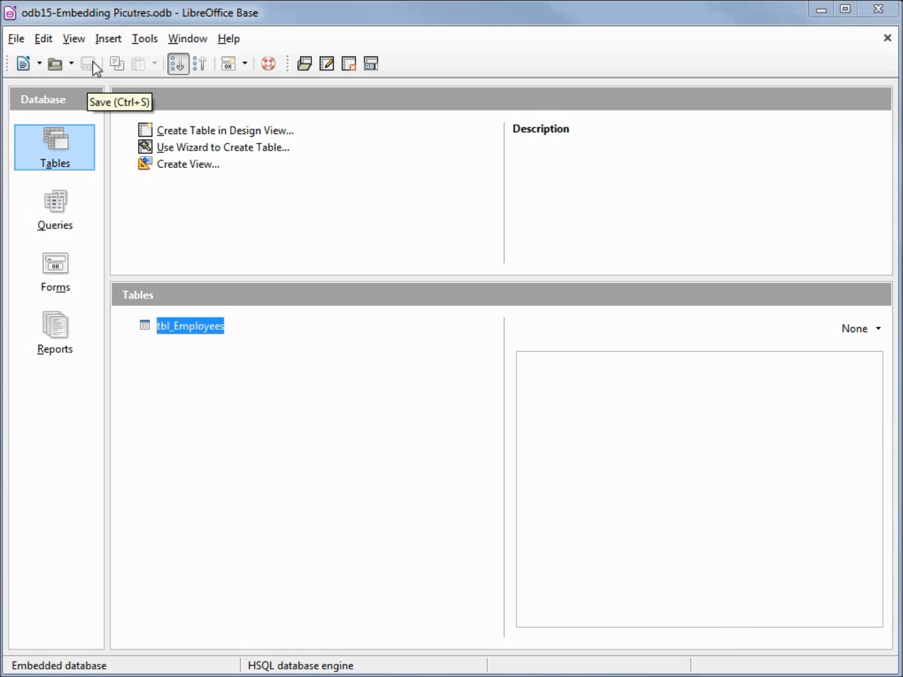
Open the frm-Employess form for editing
click(62, 268)
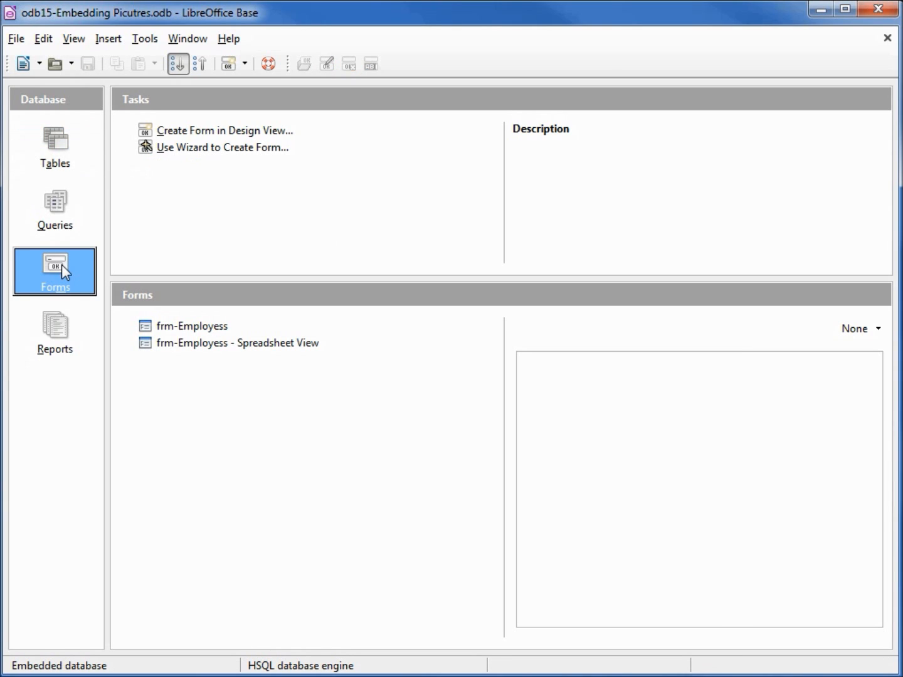
right_click(217, 328)
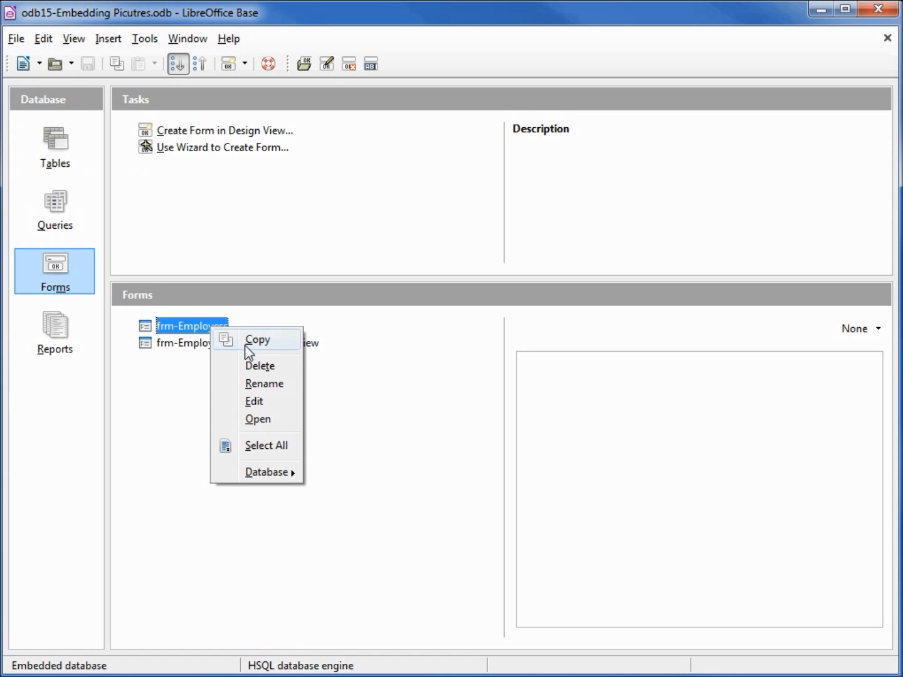
click(254, 404)
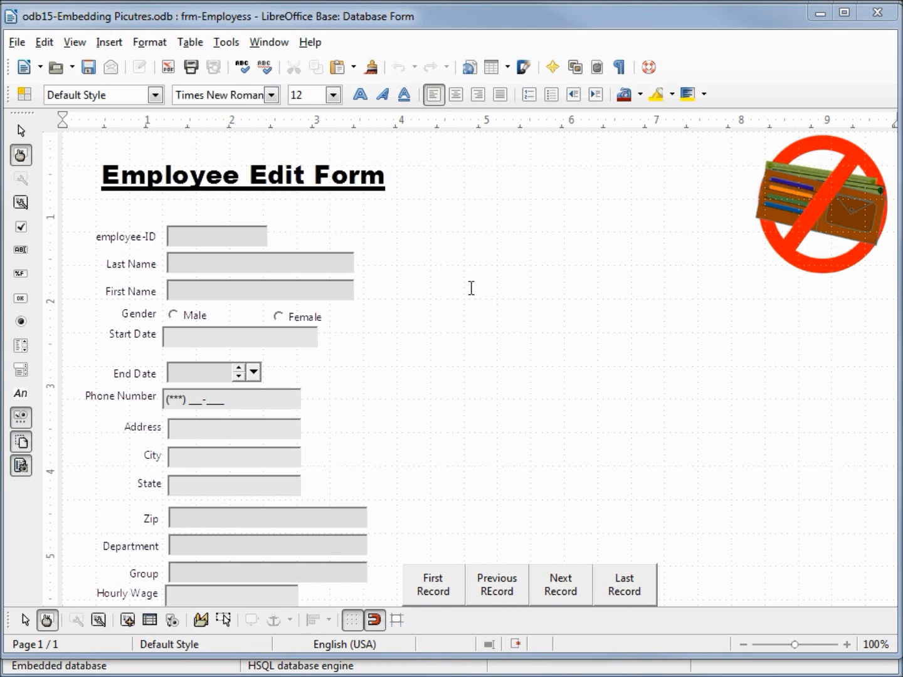
View the employee records in the frm-Employess - Spreadsheet View form, close it and return to the form being edited
click(463, 674)
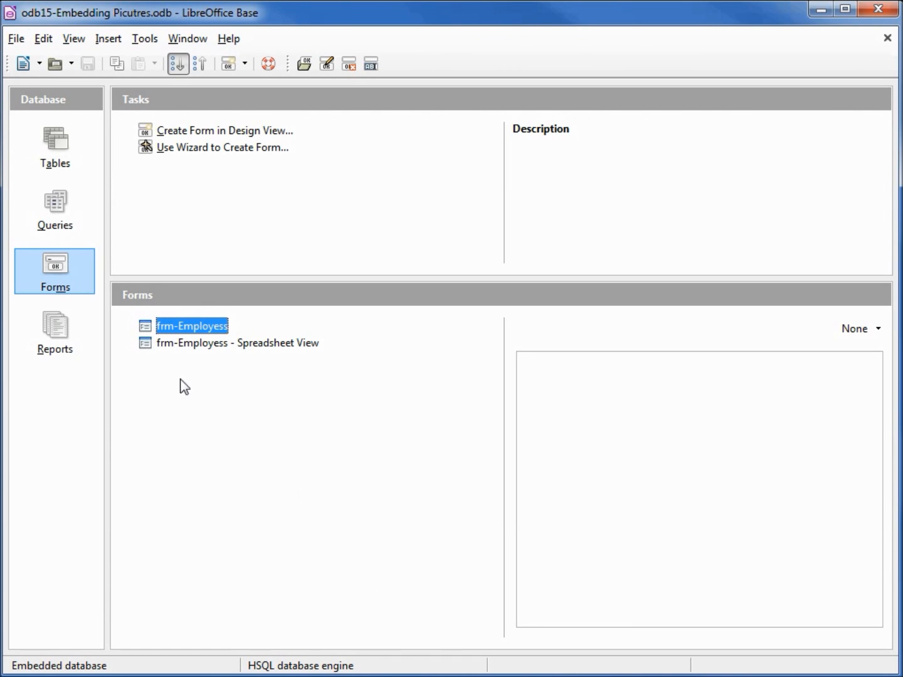
right_click(200, 347)
click(169, 347)
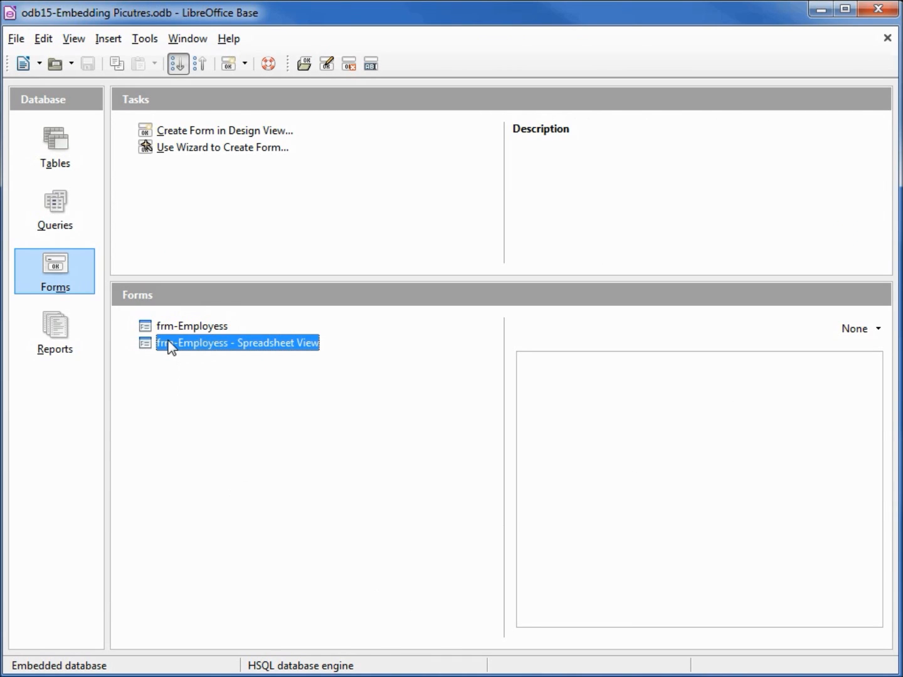
double_click(172, 347)
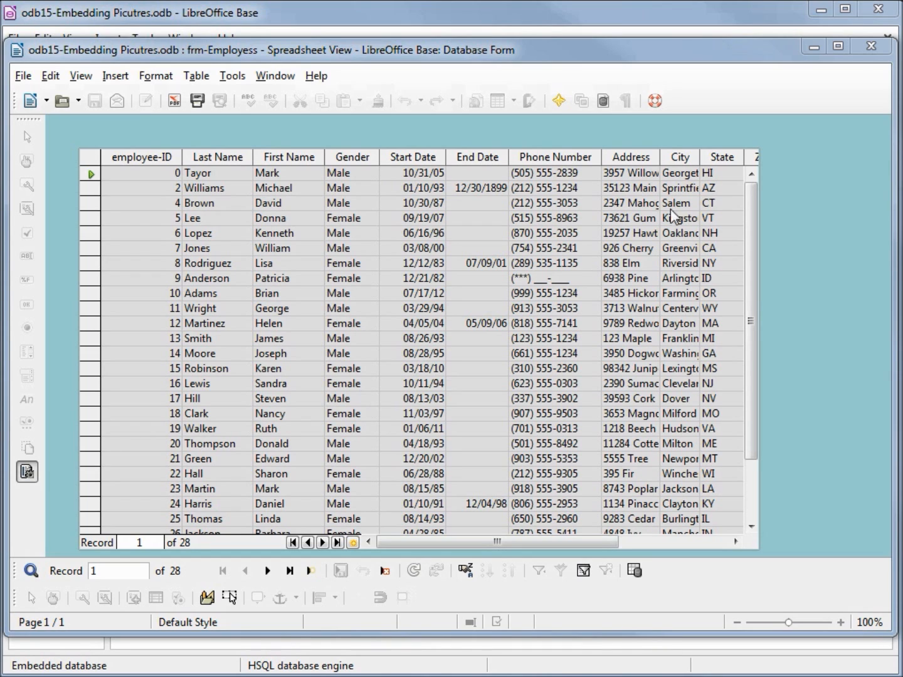
click(871, 46)
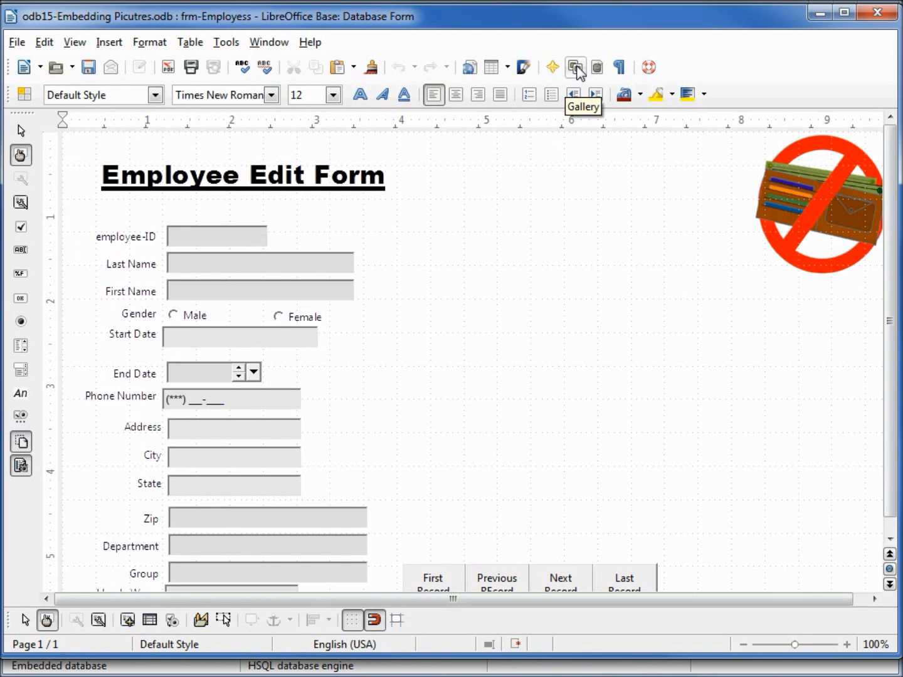
Apply the sand-light image from the Gallery's Backgrounds theme as the form's page background, and close the Gallery
click(576, 67)
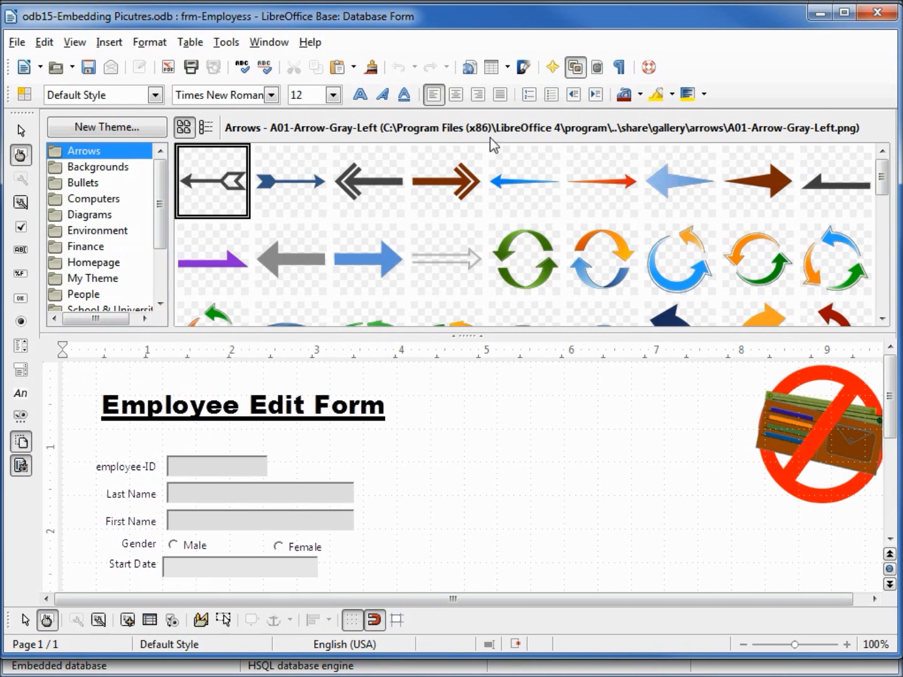
click(97, 204)
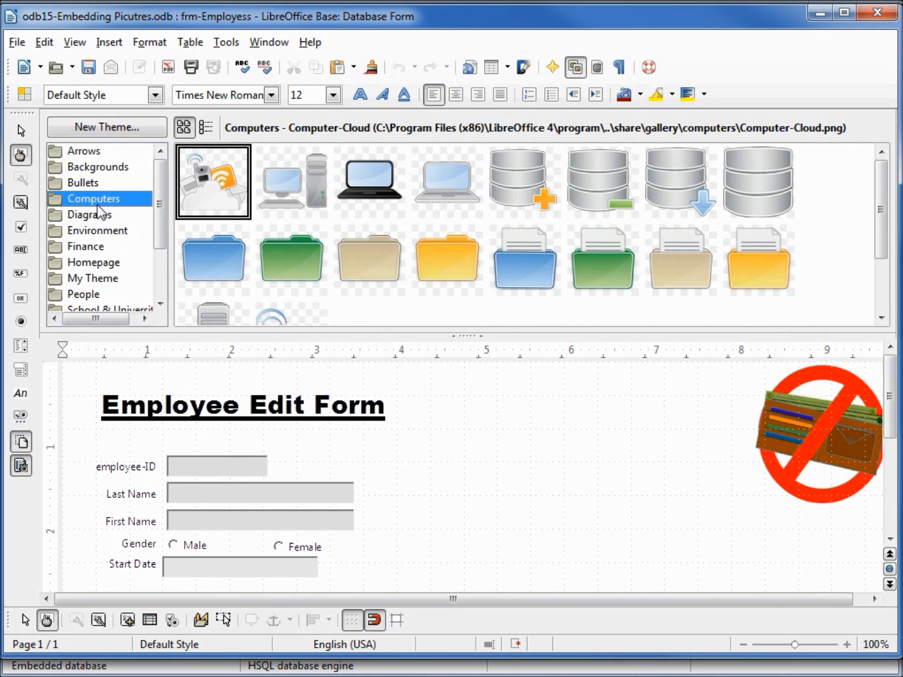
click(98, 219)
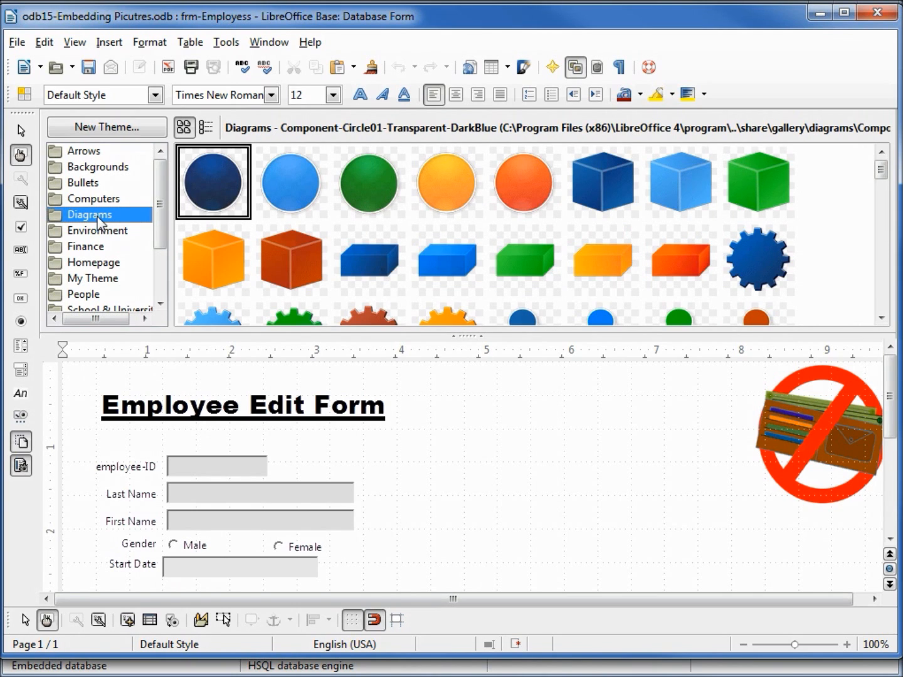
click(94, 249)
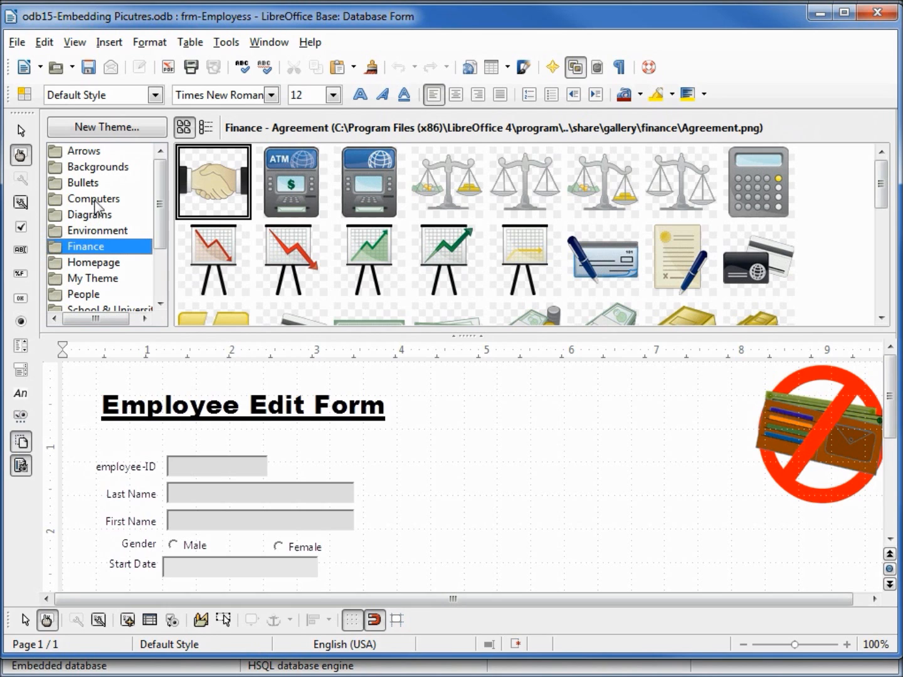
click(105, 169)
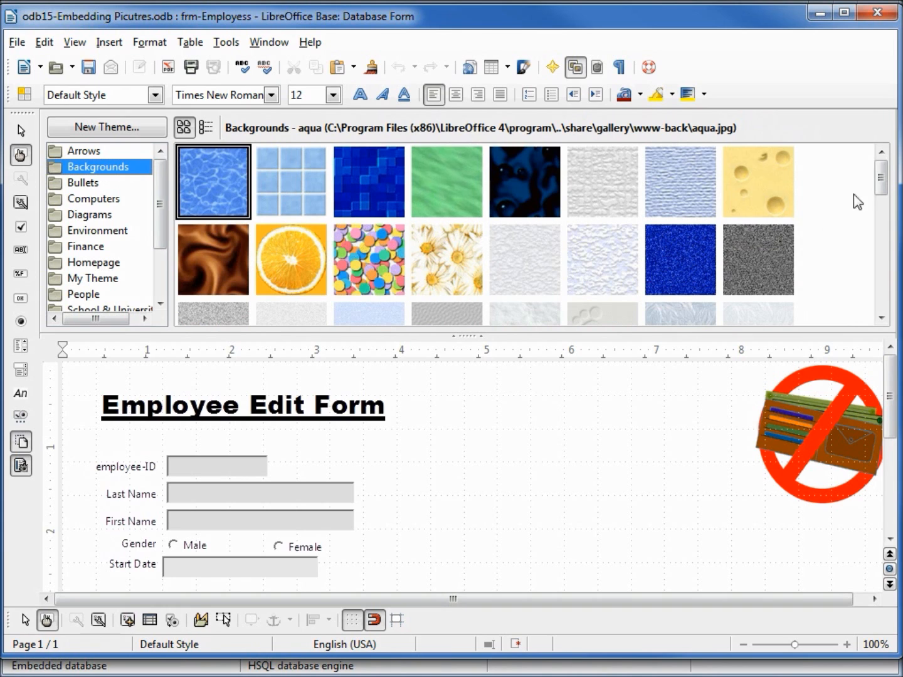
drag(884, 176, 879, 310)
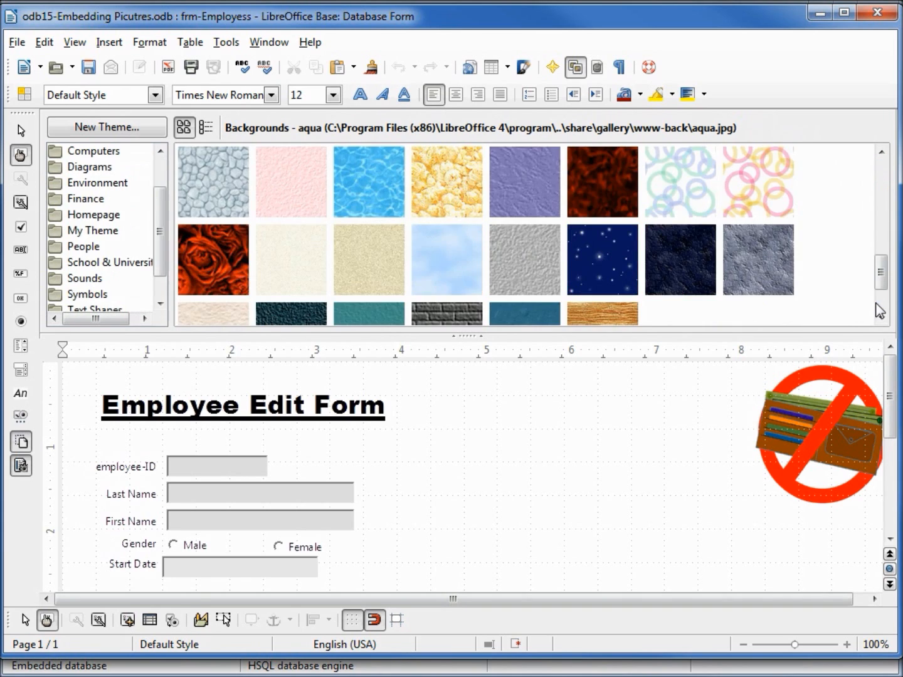
right_click(293, 251)
mouse_move(334, 263)
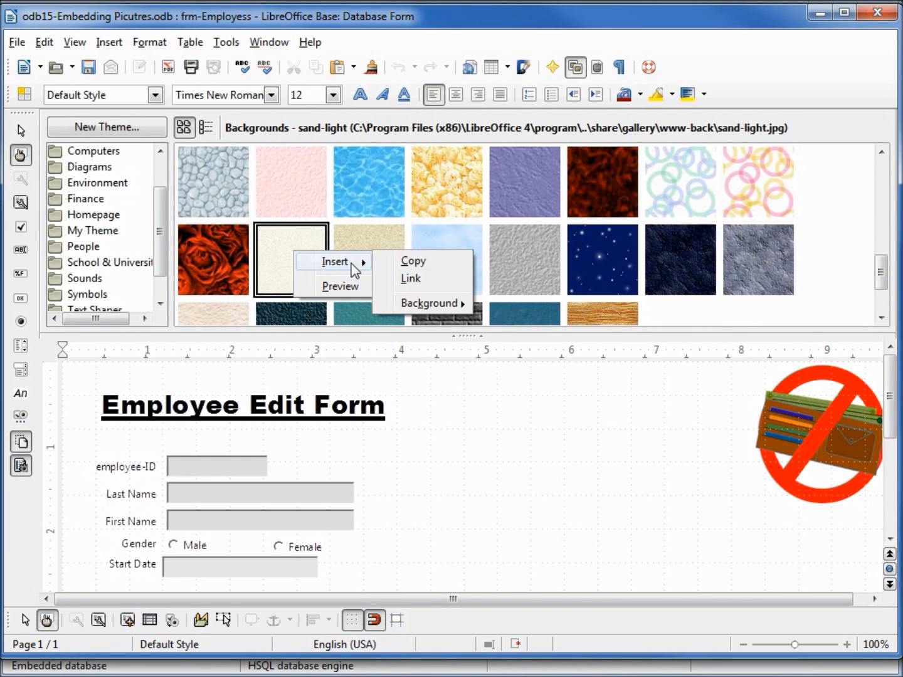
mouse_move(433, 304)
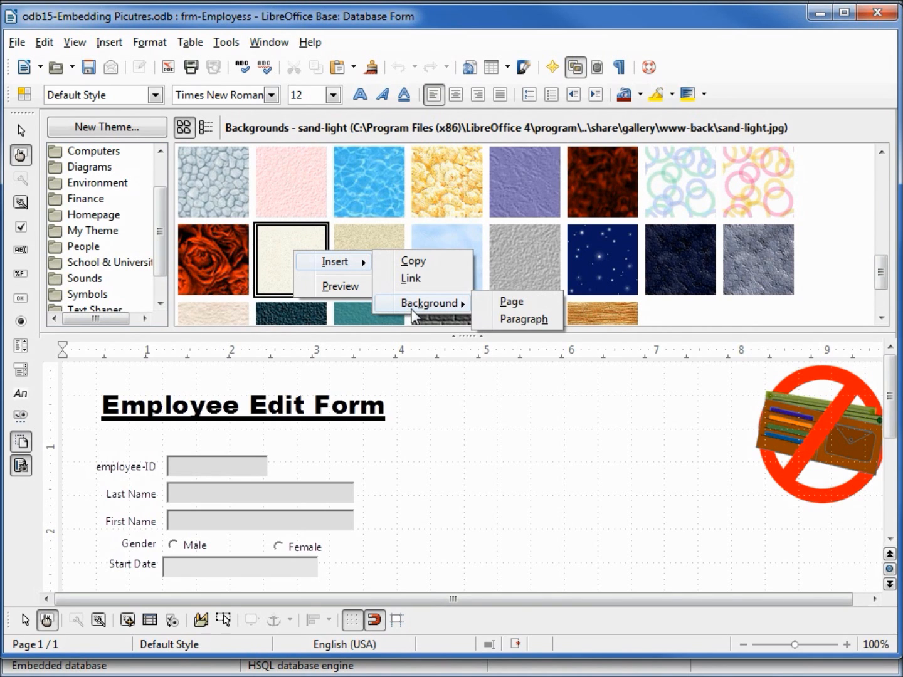
click(513, 304)
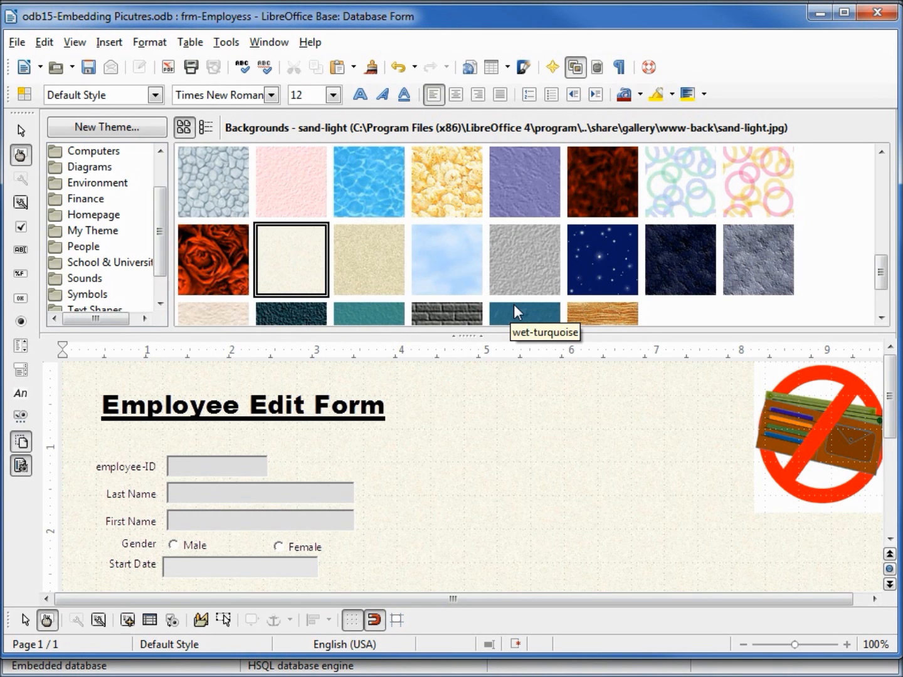
drag(881, 282, 878, 182)
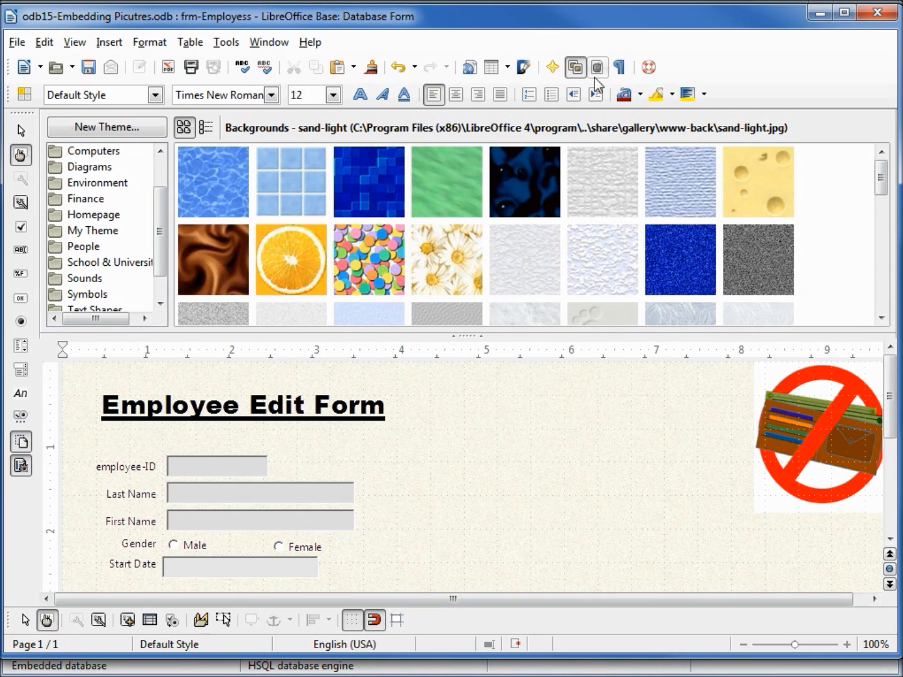
click(577, 67)
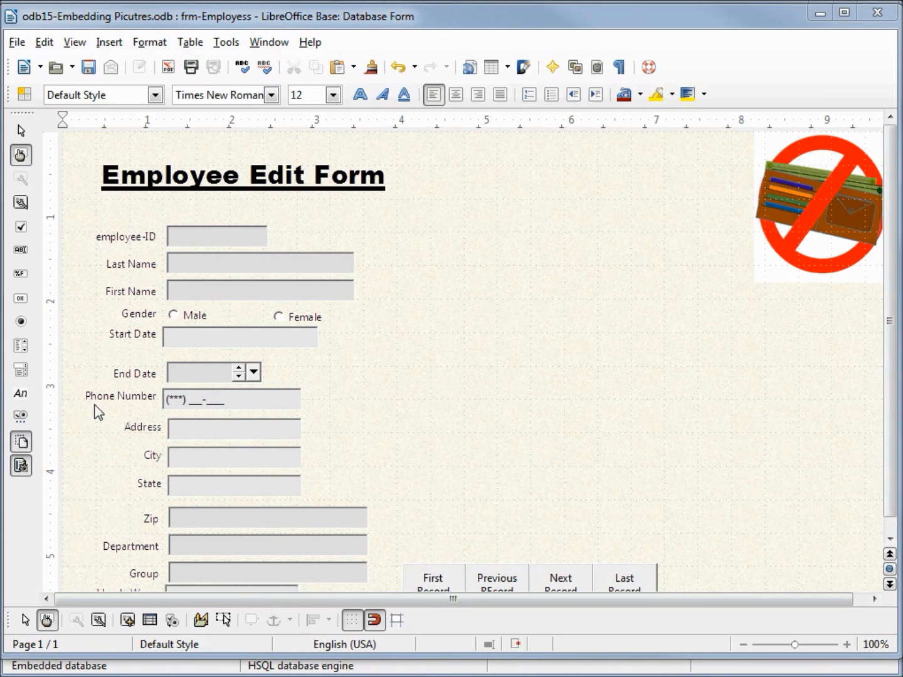
Draw an image control about 3.15 by 4.00 inches on the form, directly above the record navigation buttons
click(19, 417)
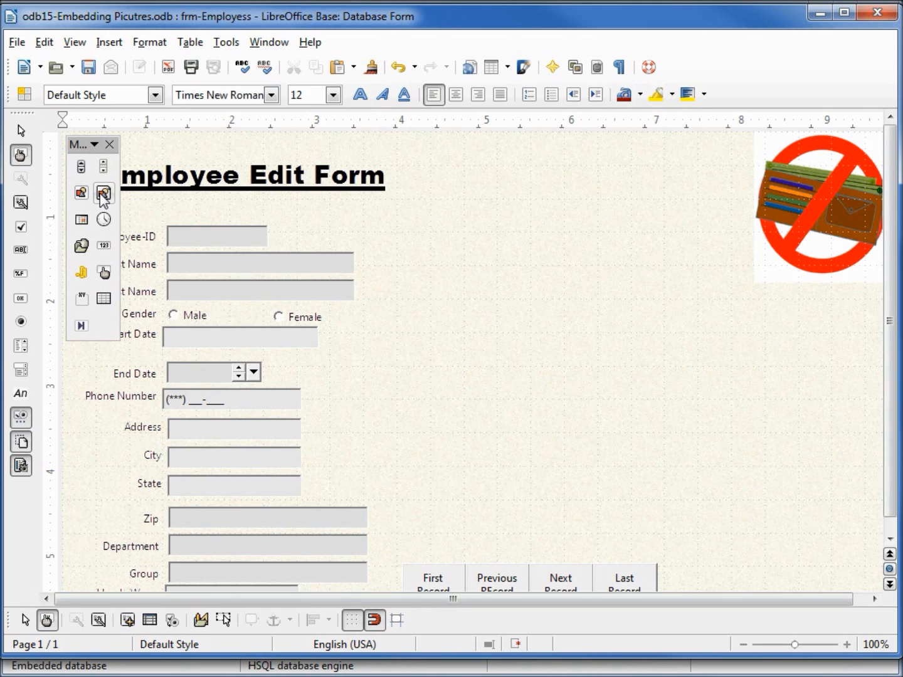
click(103, 194)
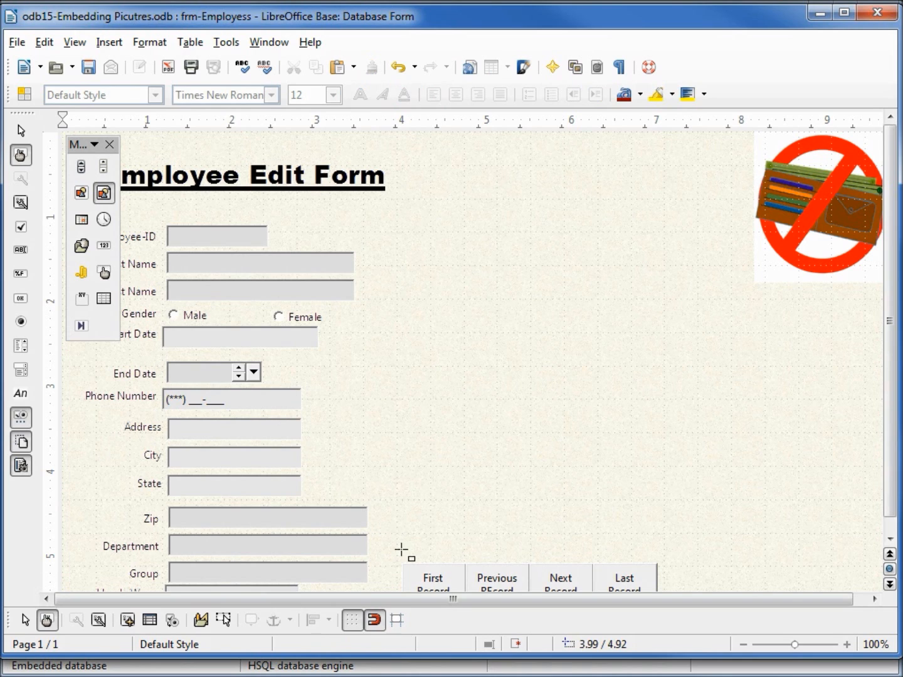
drag(401, 549, 684, 205)
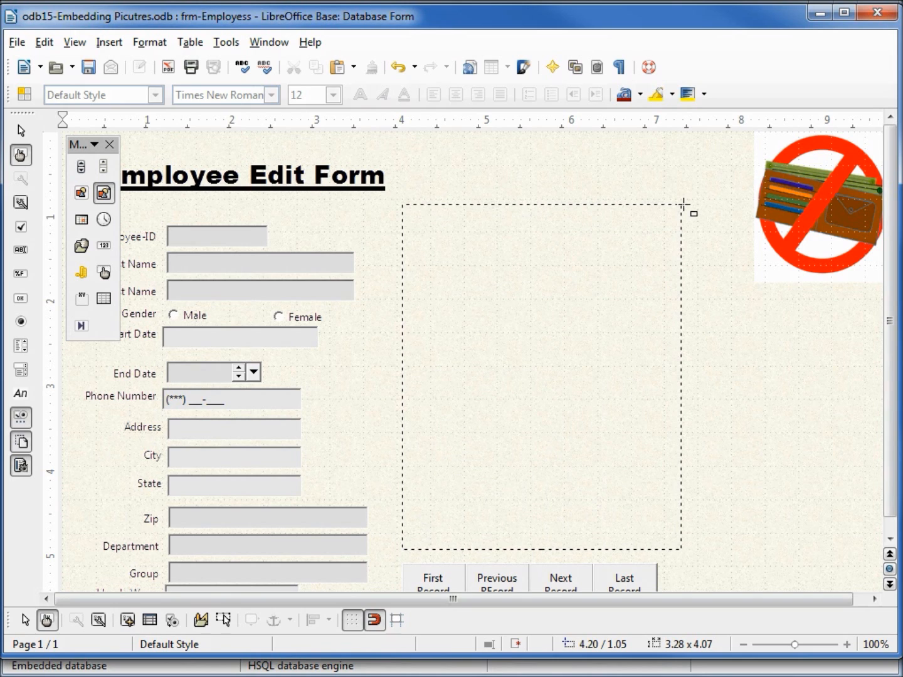
drag(682, 204, 669, 212)
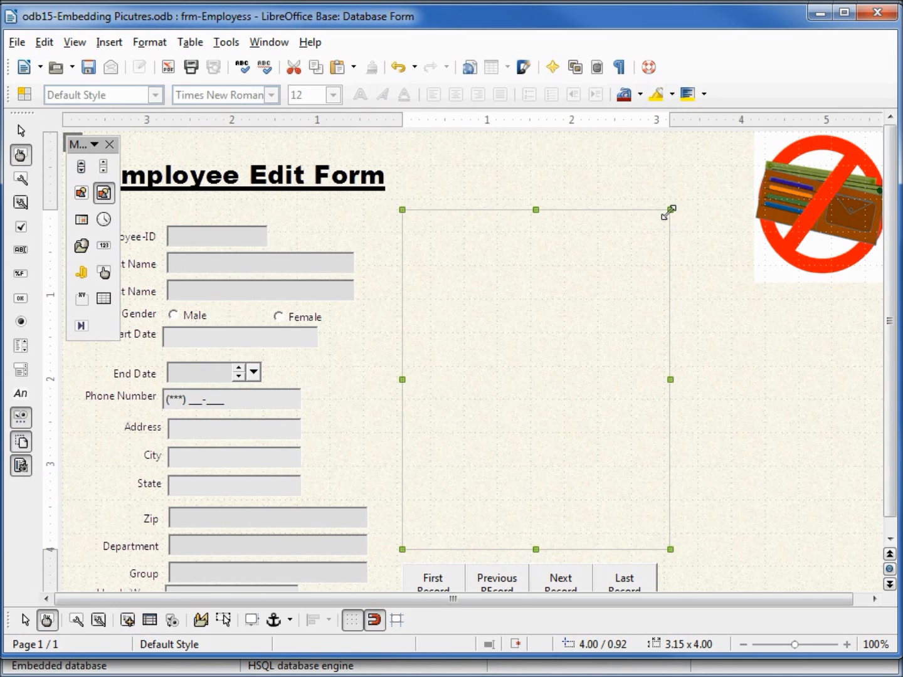
Name the image control imgEmployeePicture and bind it to the employee-Picture data field
right_click(669, 213)
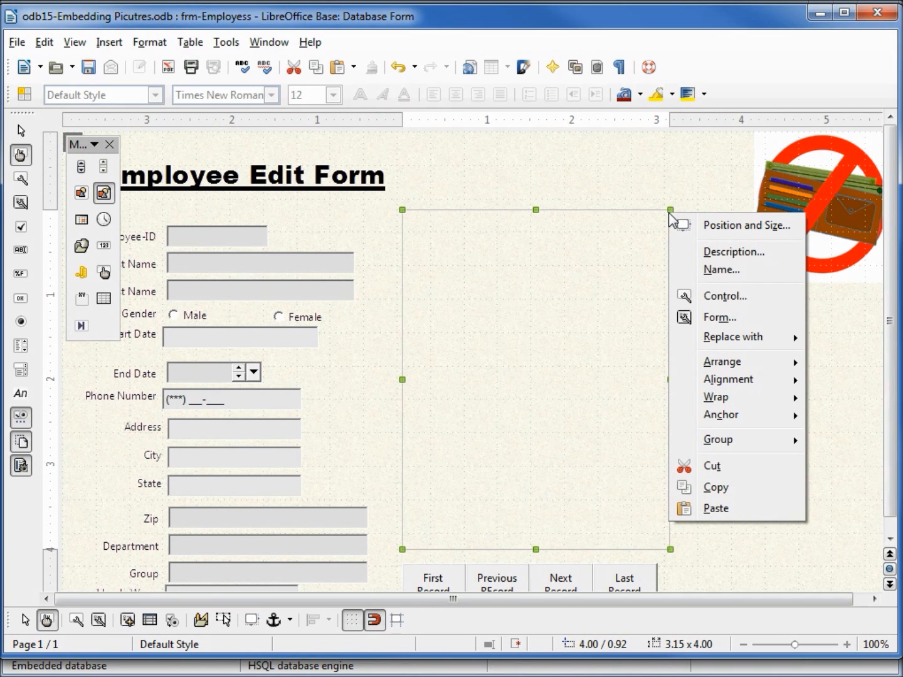
click(720, 296)
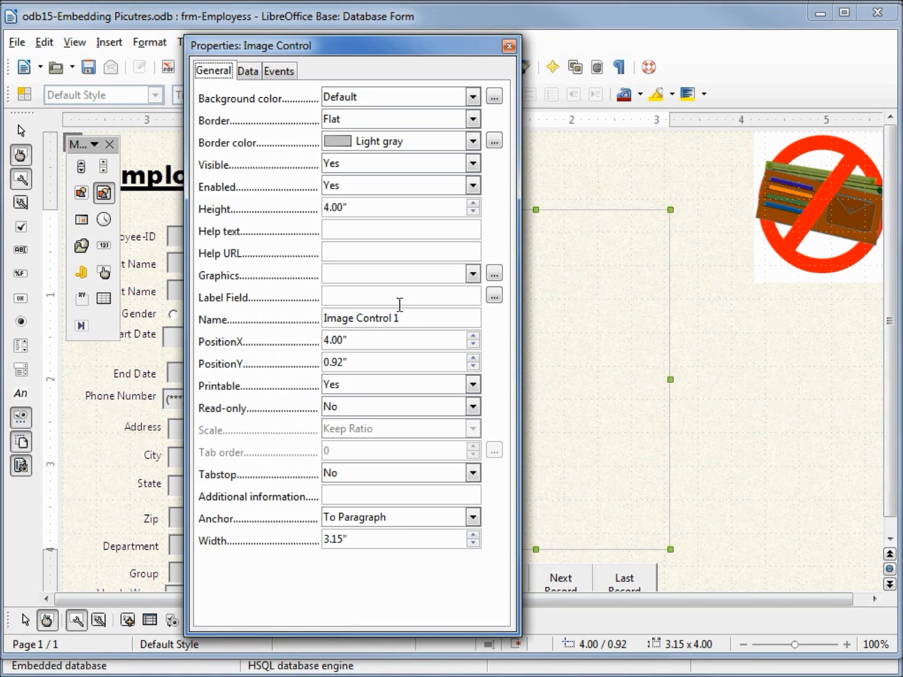
drag(413, 319, 291, 325)
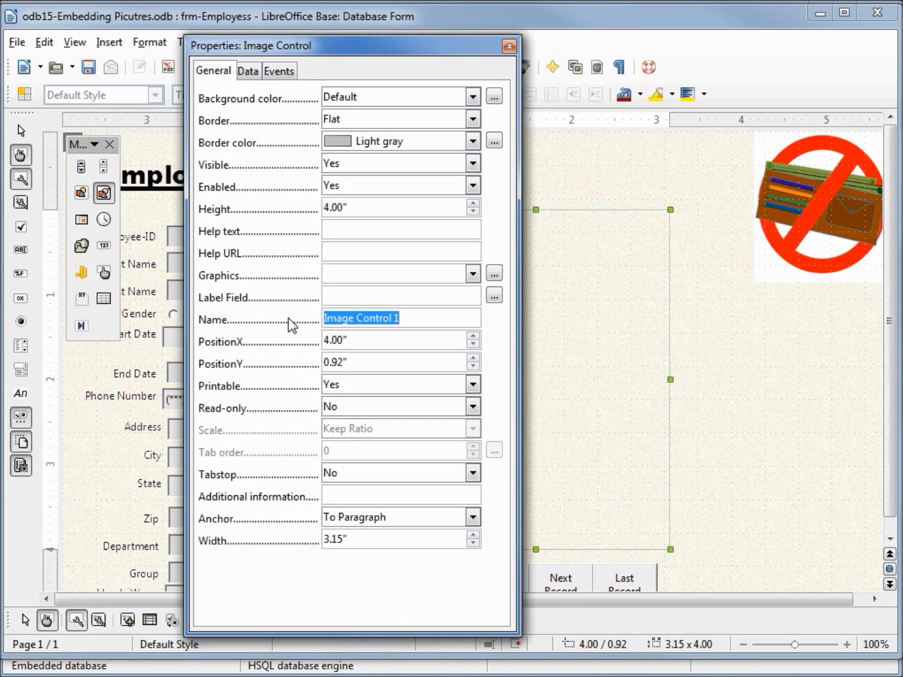
text(imgEmployeePicture)
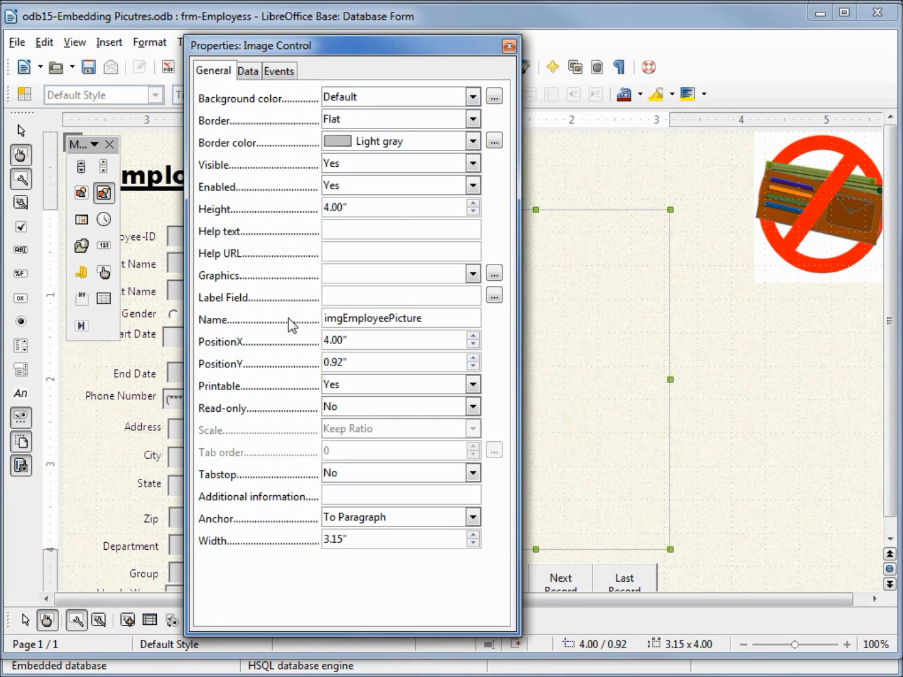
click(248, 73)
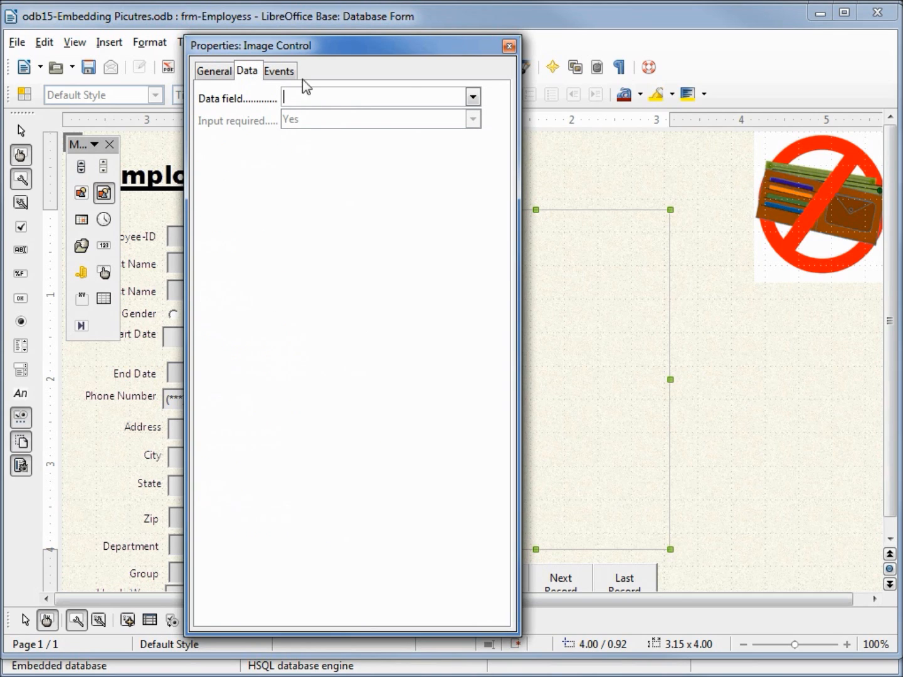
click(473, 98)
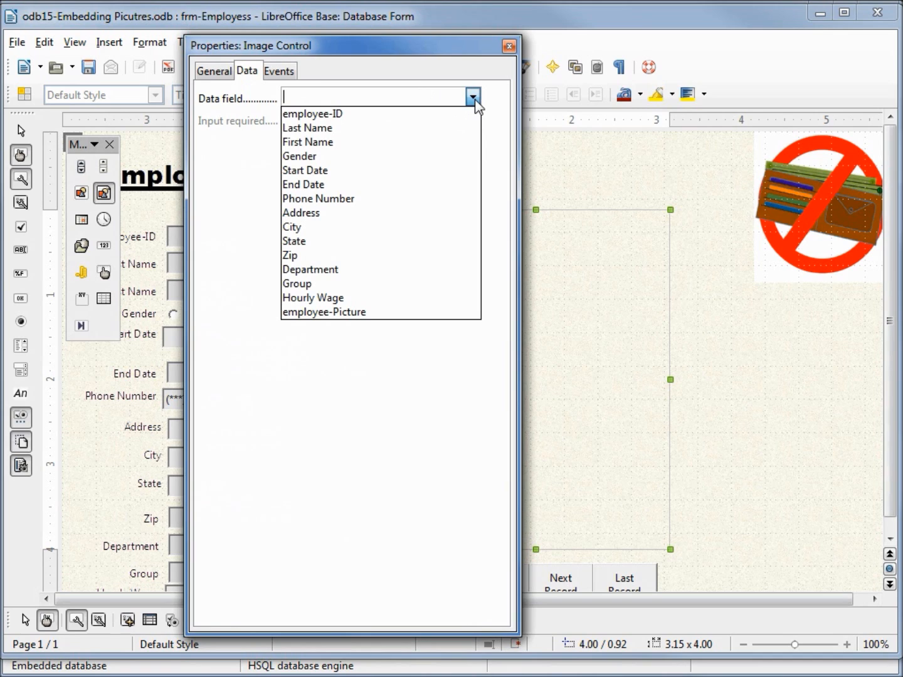
click(369, 313)
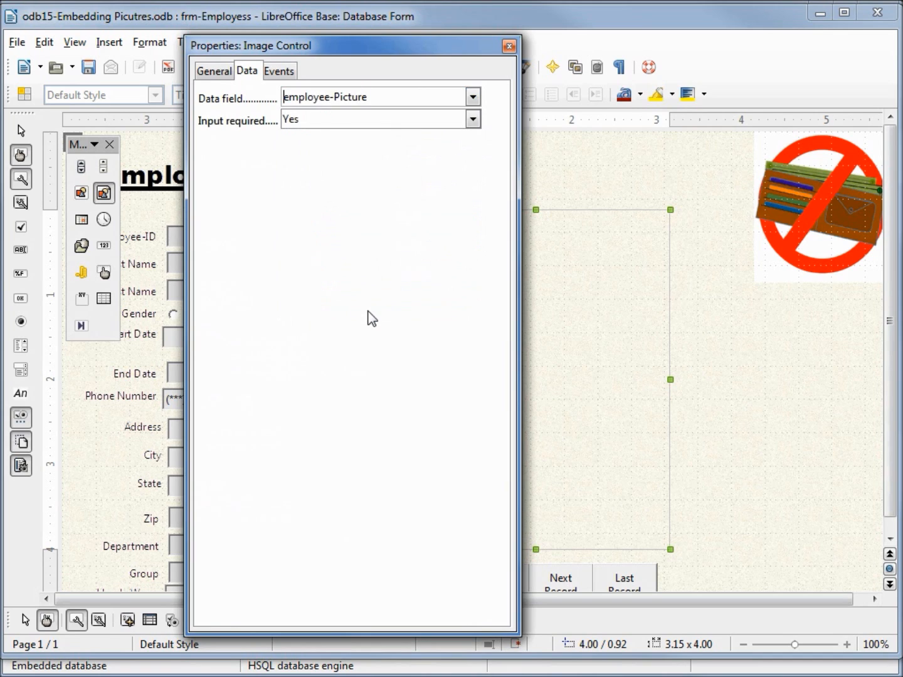
Set the image control's background color to Light gray and its border color to Gray
click(213, 73)
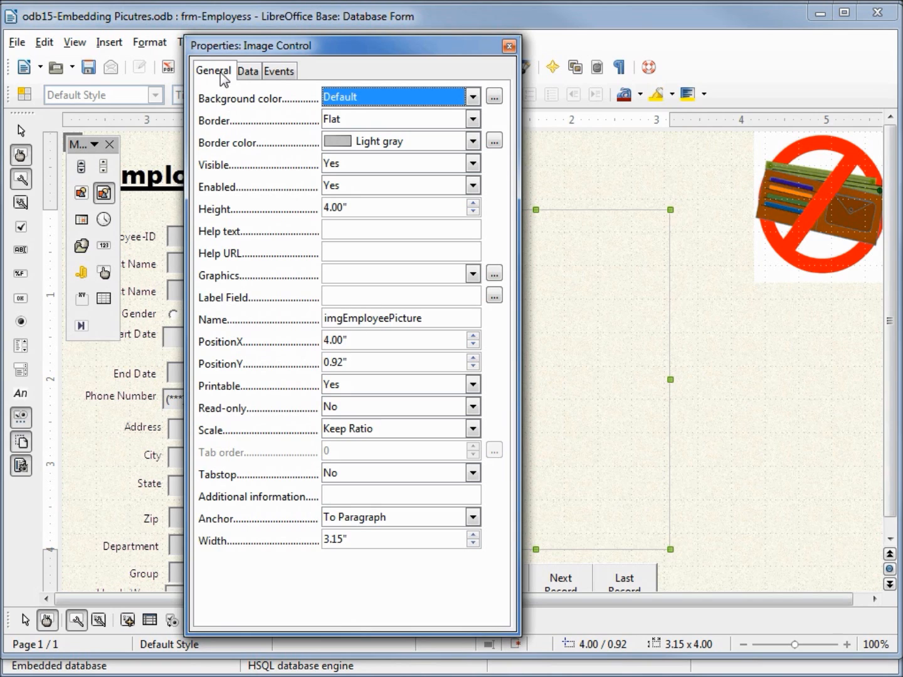
click(473, 97)
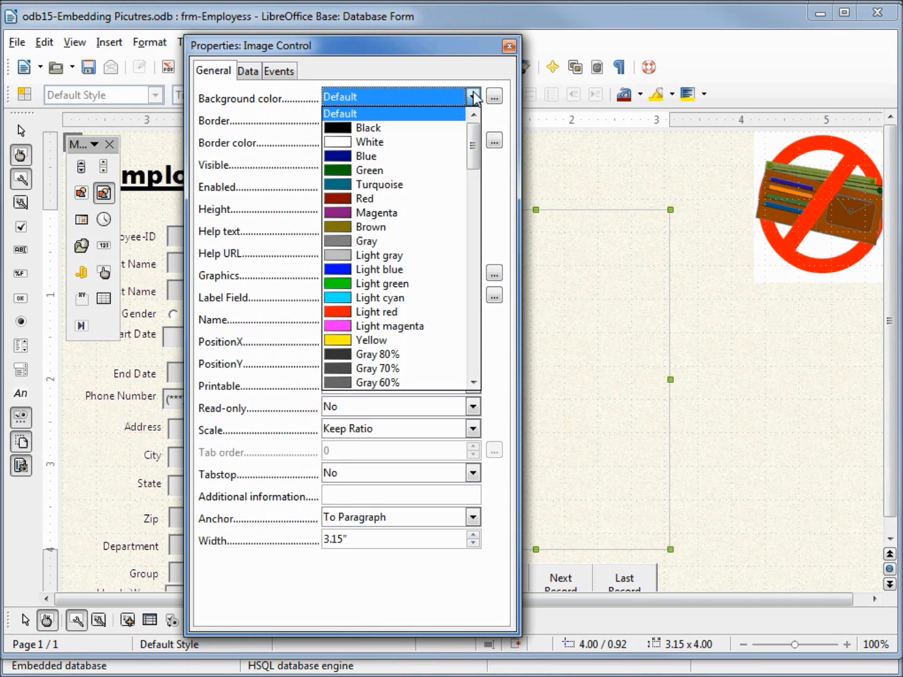
click(403, 256)
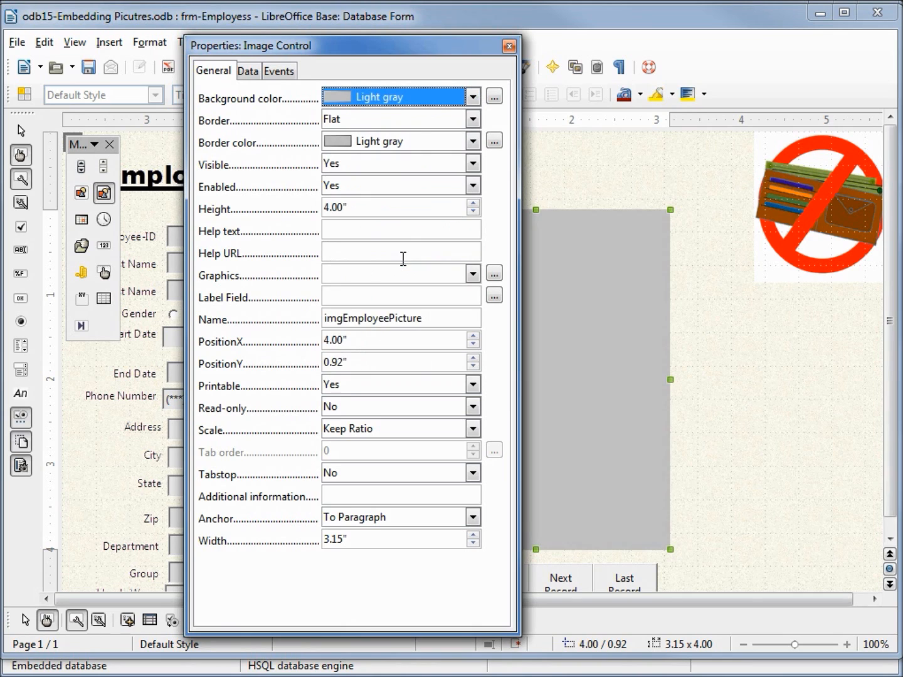
click(472, 142)
scroll(483, 157, up, 3)
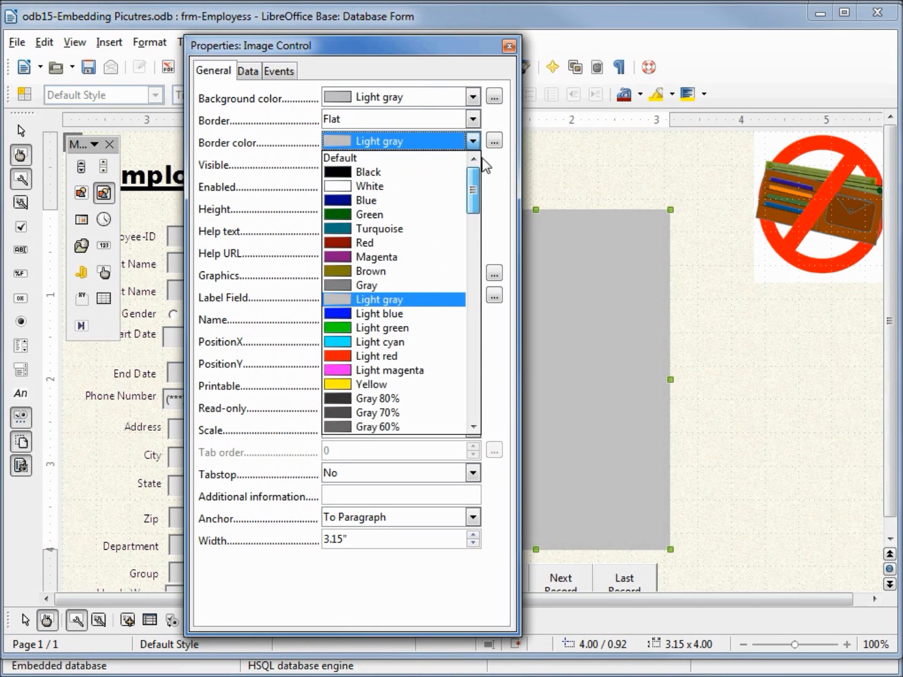
click(366, 286)
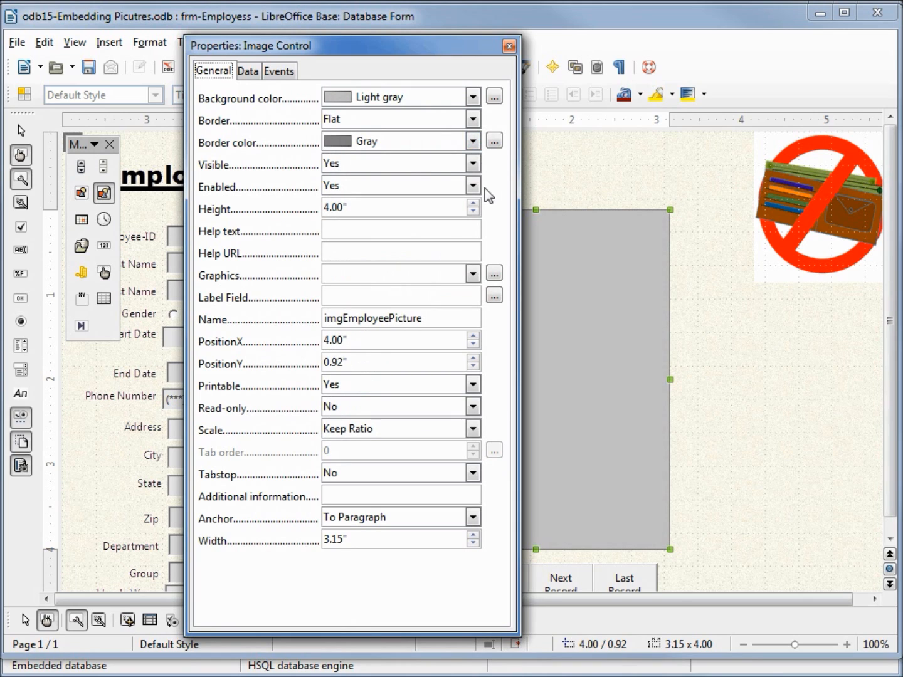
Set the image control's help text to "Right Click to Add a Picture" and close its properties
click(338, 228)
text(Right Click to Add a Picture)
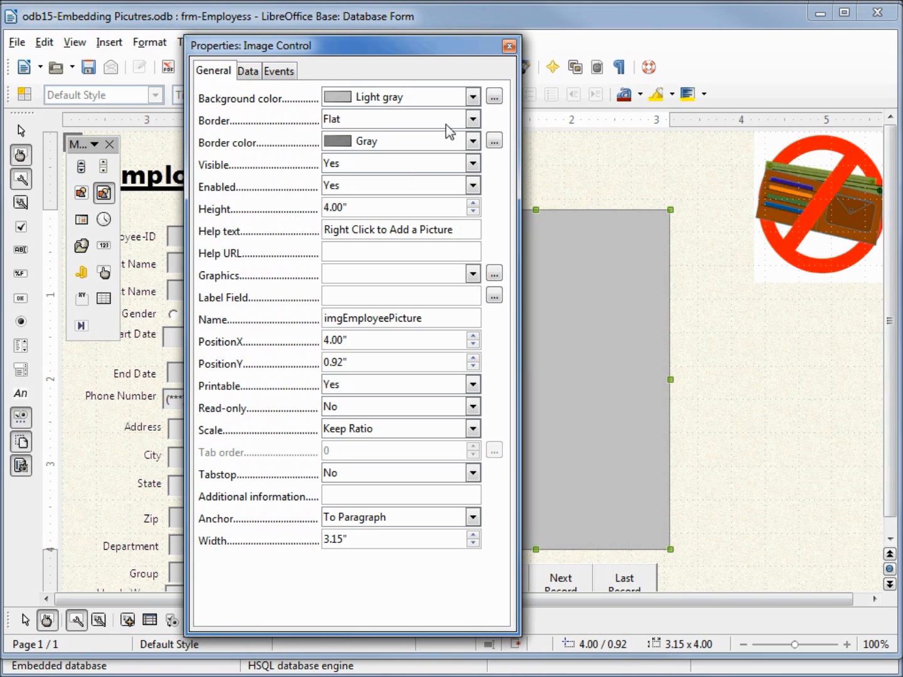
click(509, 47)
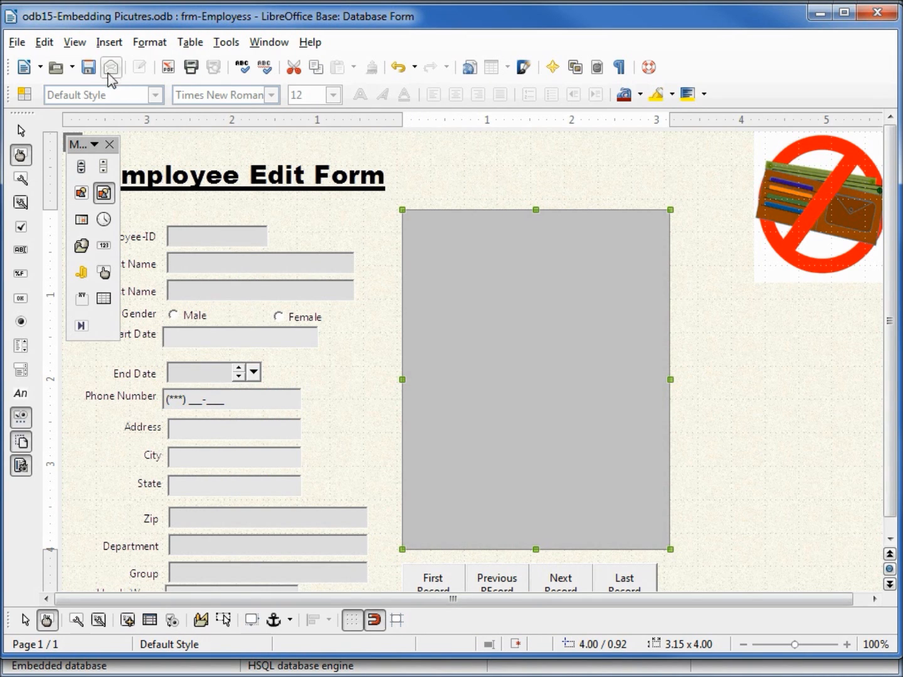
Save and close the employee form design, and save the database
click(88, 67)
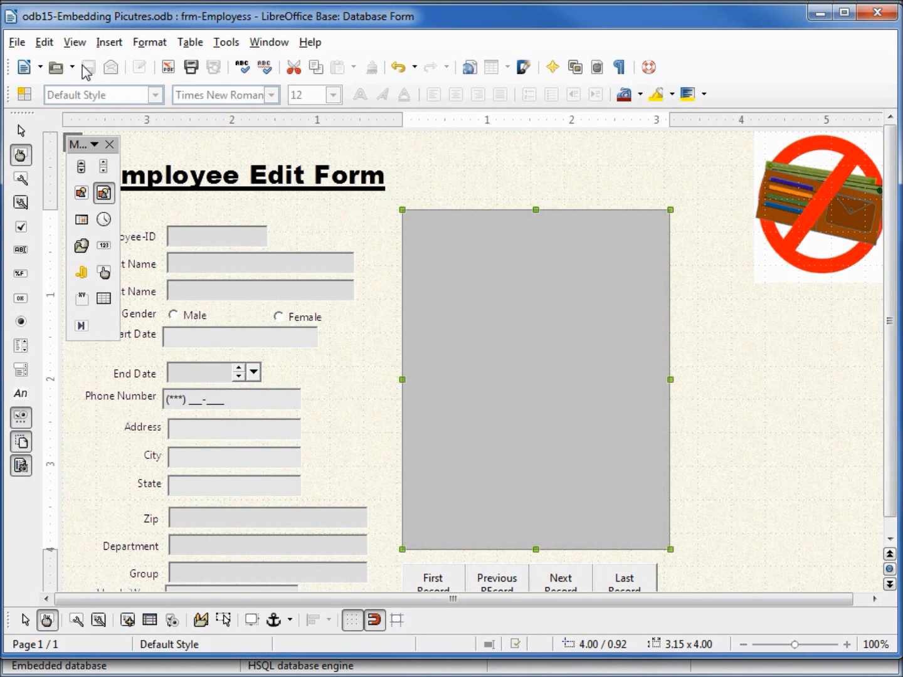
click(875, 13)
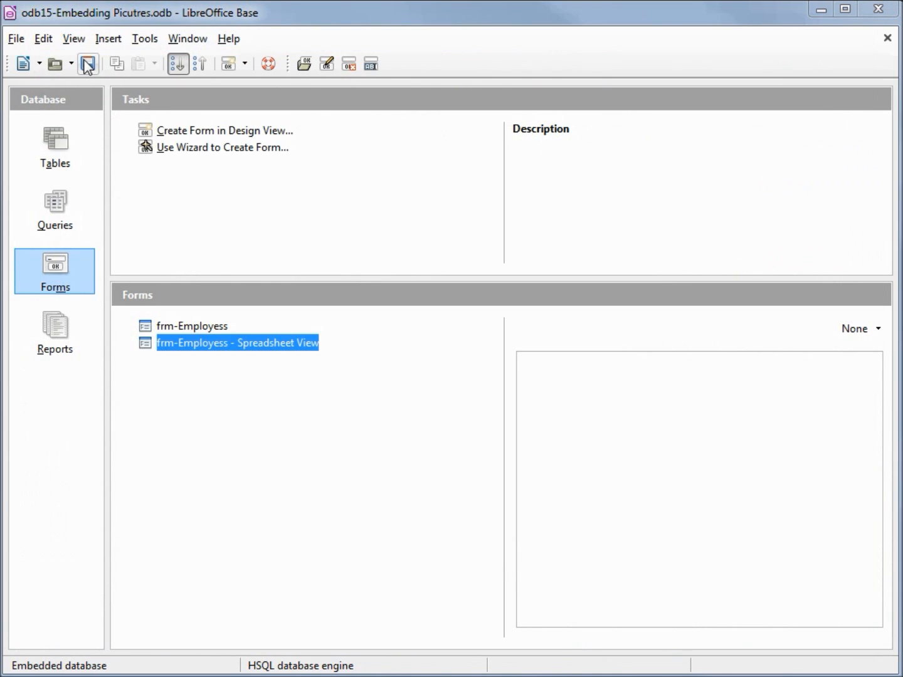
click(87, 64)
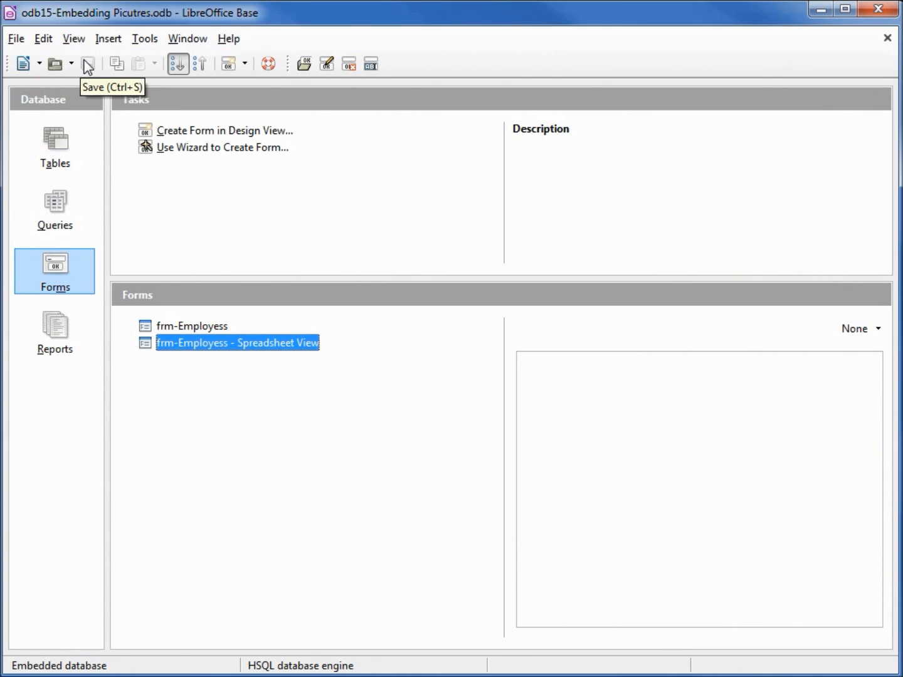
Open the frm-Employess form for data entry and insert the first employee's matching JPG from odb15-Pictures into the image control
click(194, 326)
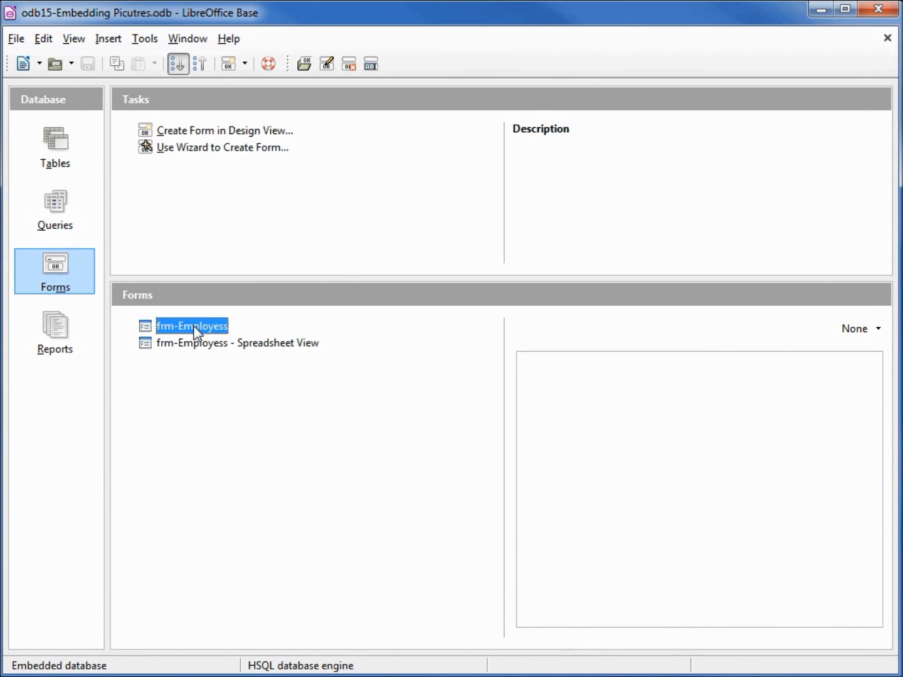
double_click(195, 327)
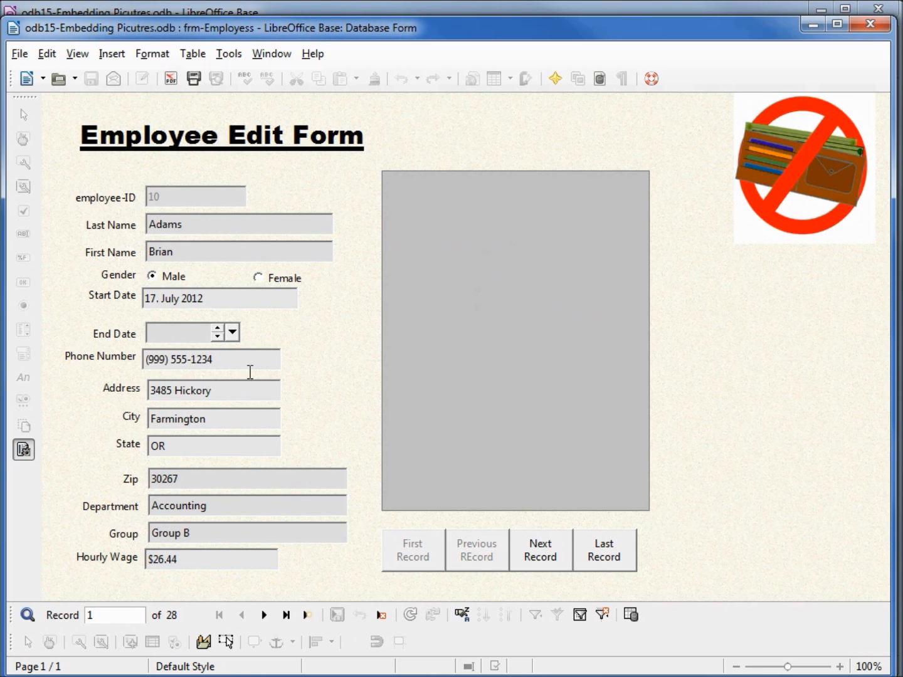
right_click(466, 293)
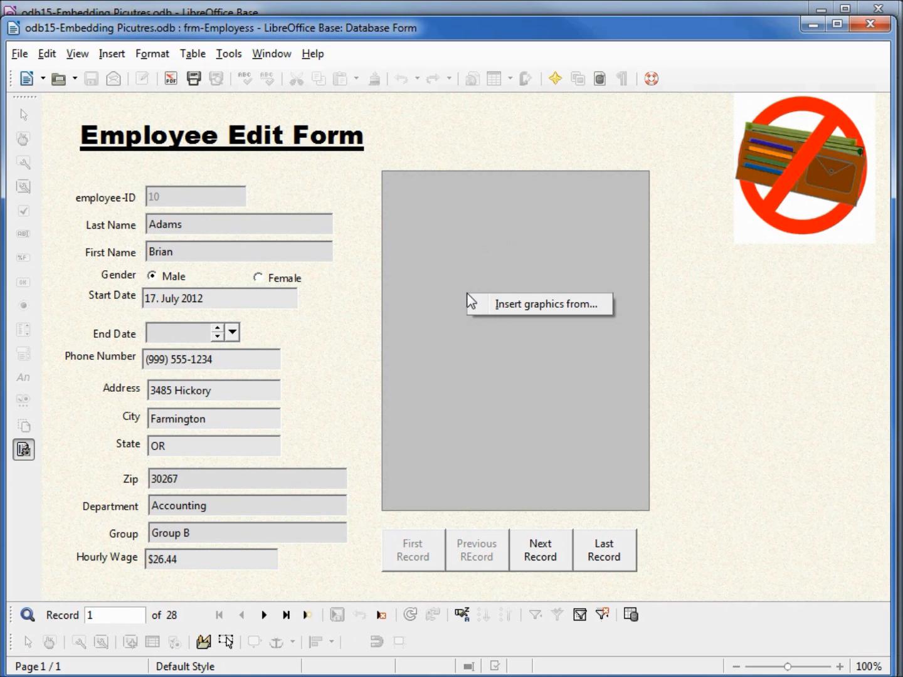
click(530, 303)
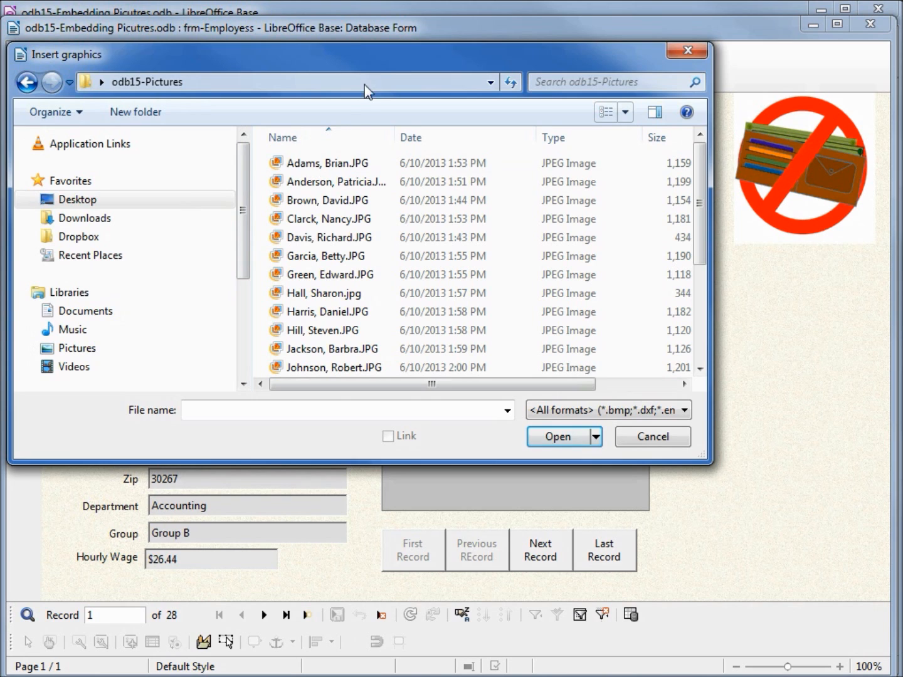
drag(377, 60, 357, 305)
click(326, 393)
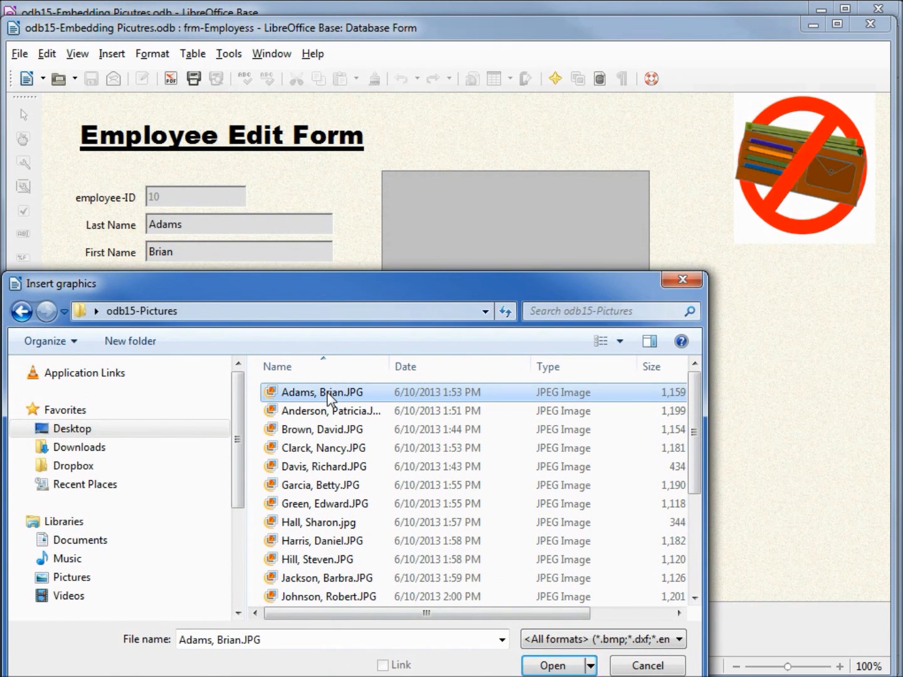
click(553, 665)
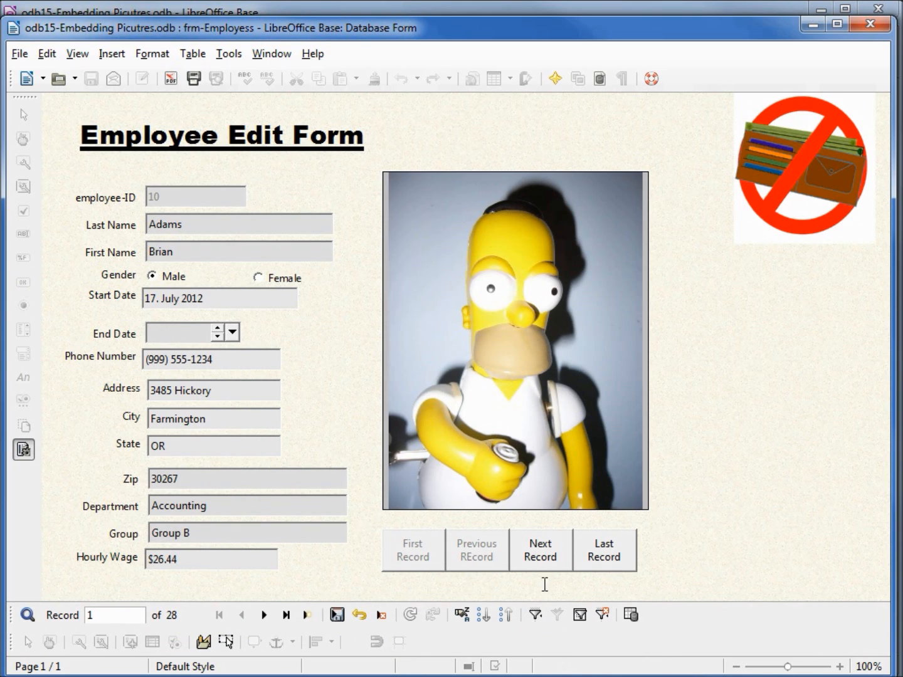
Go to the second employee record and insert that employee's matching JPG from odb15-Pictures into the image control
click(541, 550)
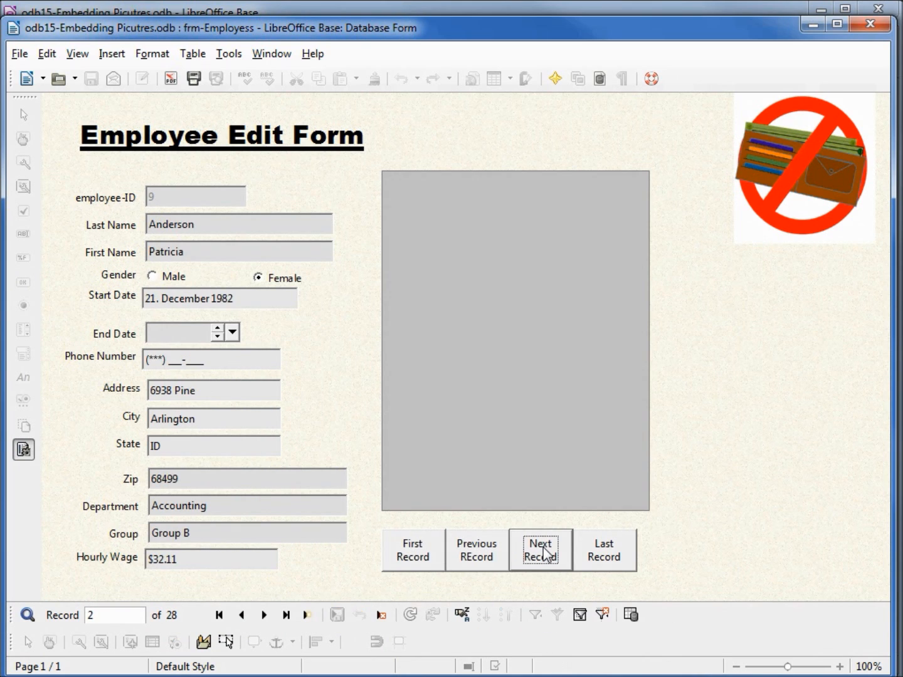
right_click(511, 299)
click(567, 305)
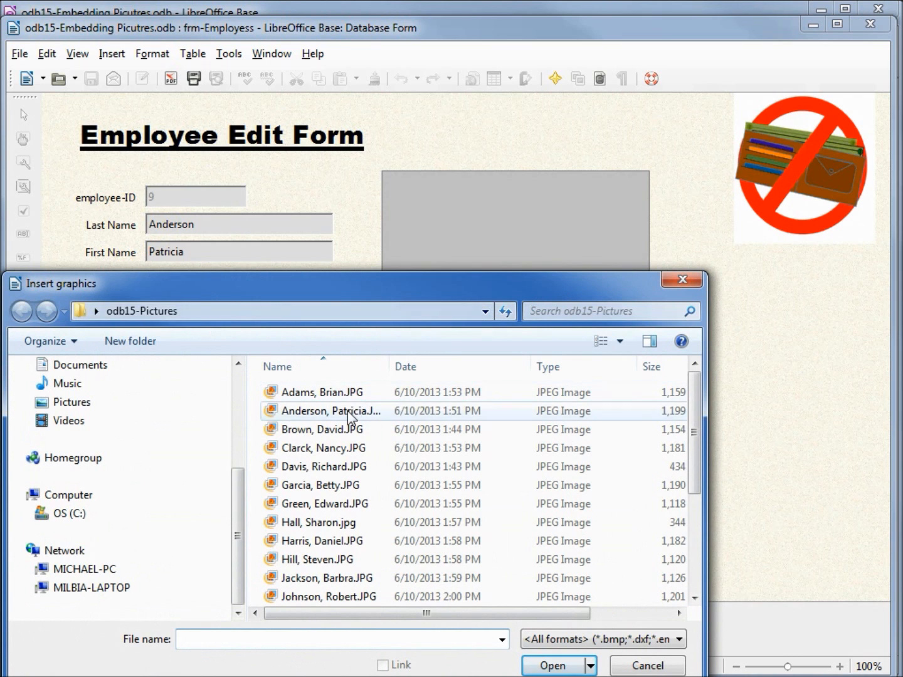
click(348, 412)
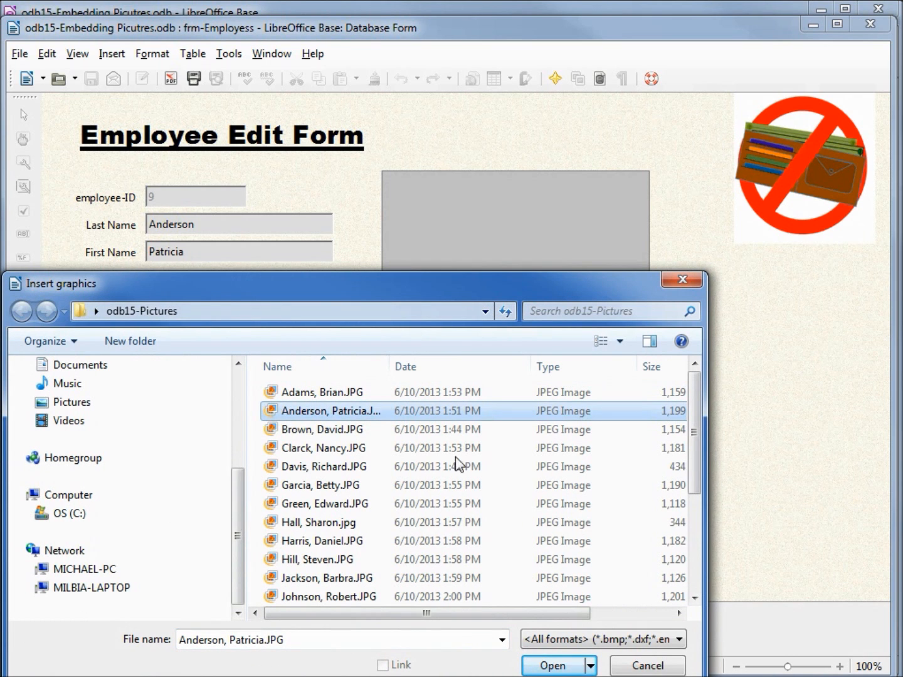
click(555, 666)
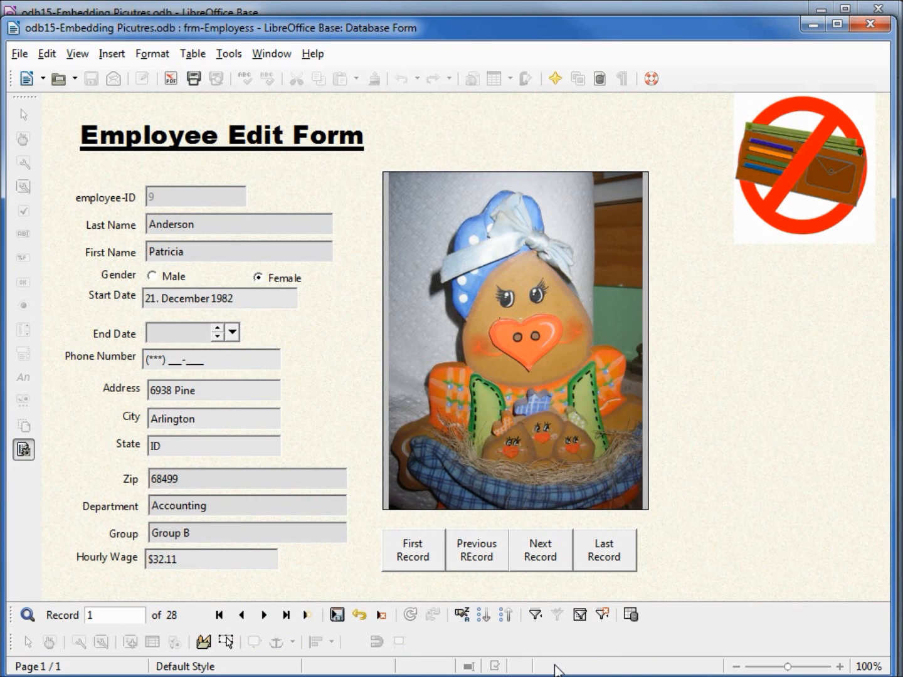
Go to the third employee record and insert that employee's matching JPG from odb15-Pictures into the image control
click(542, 550)
click(542, 550)
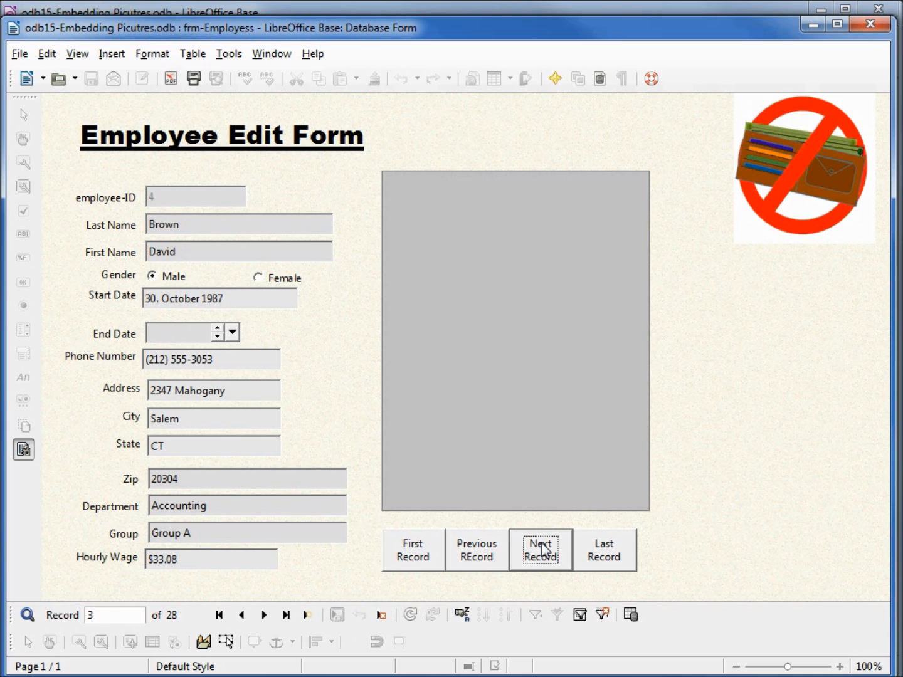
right_click(494, 274)
click(548, 284)
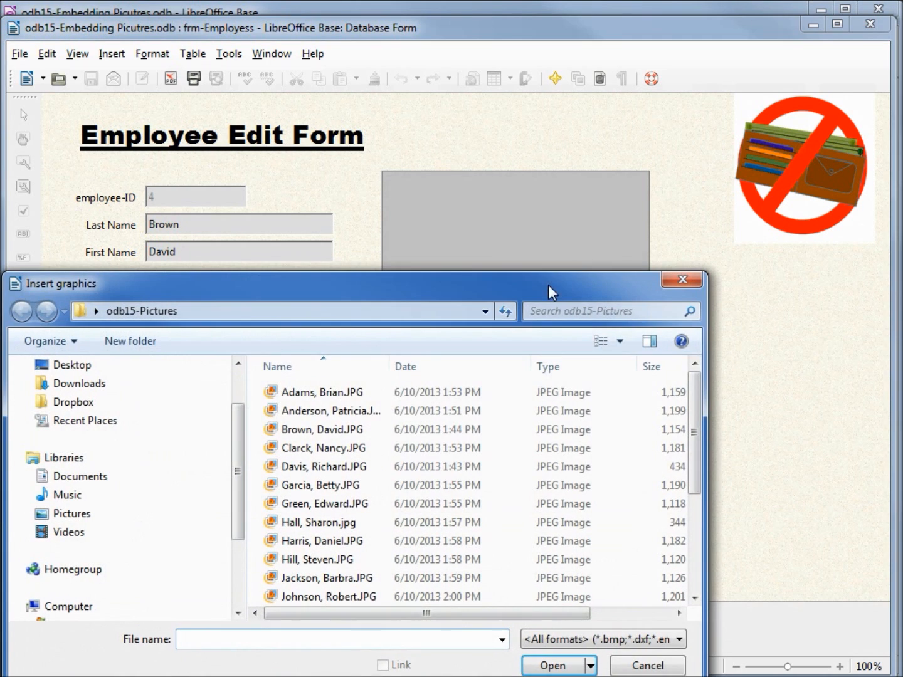
click(351, 431)
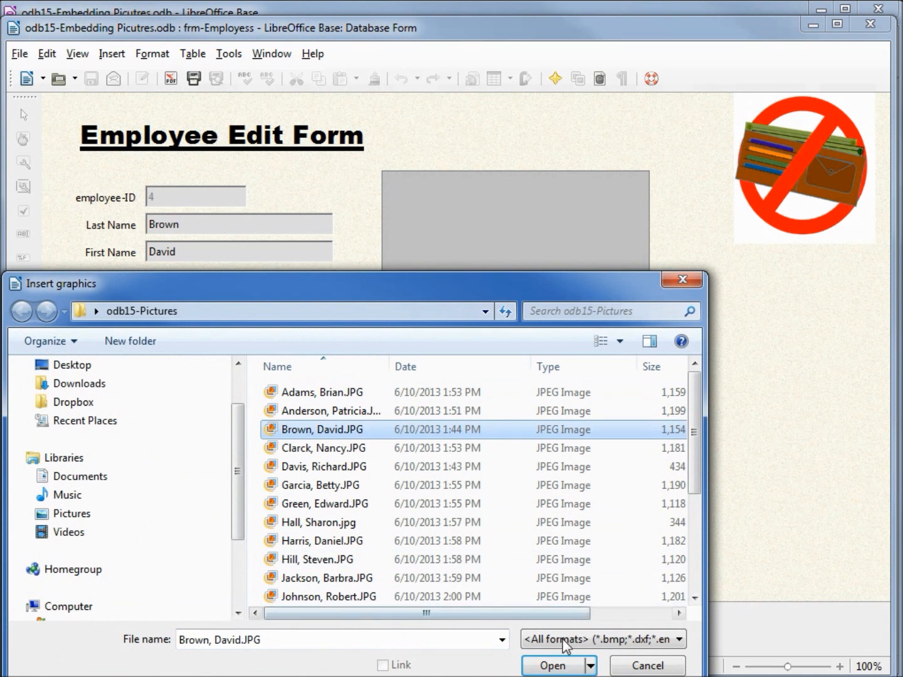
click(551, 667)
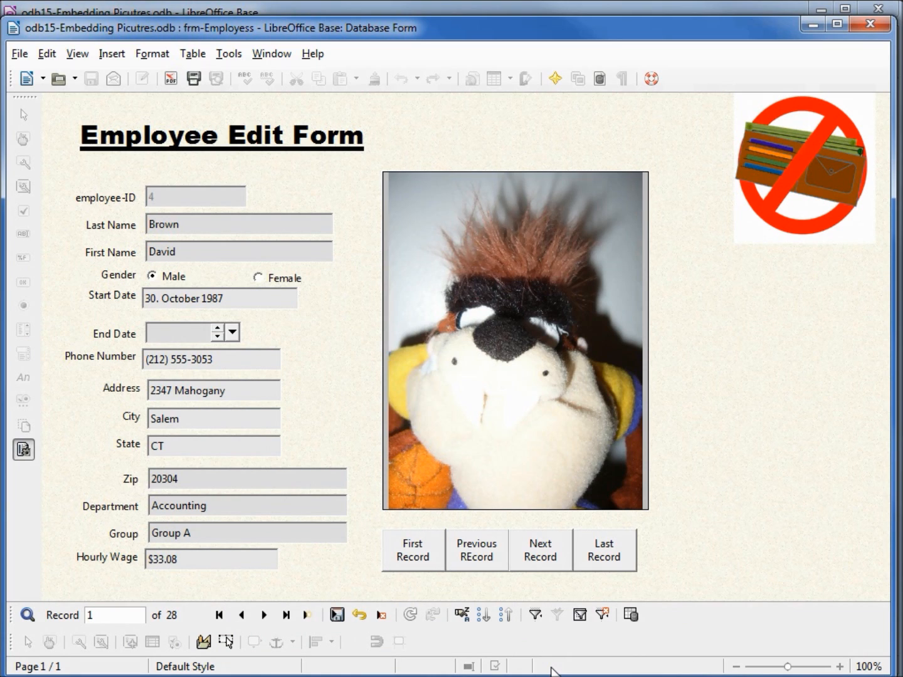
Save the third employee's record and close the employee form
click(337, 616)
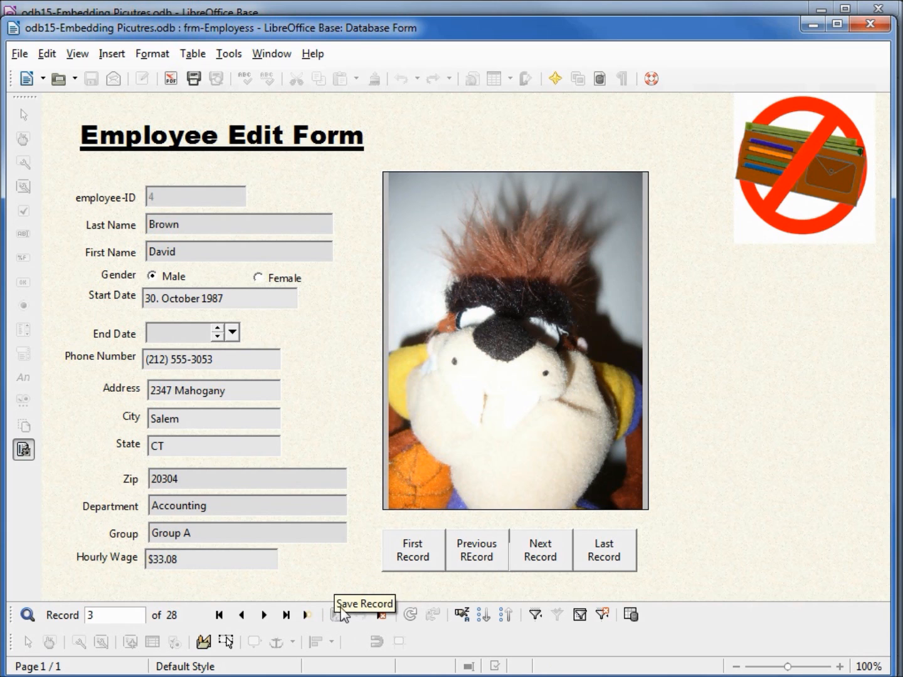
click(878, 30)
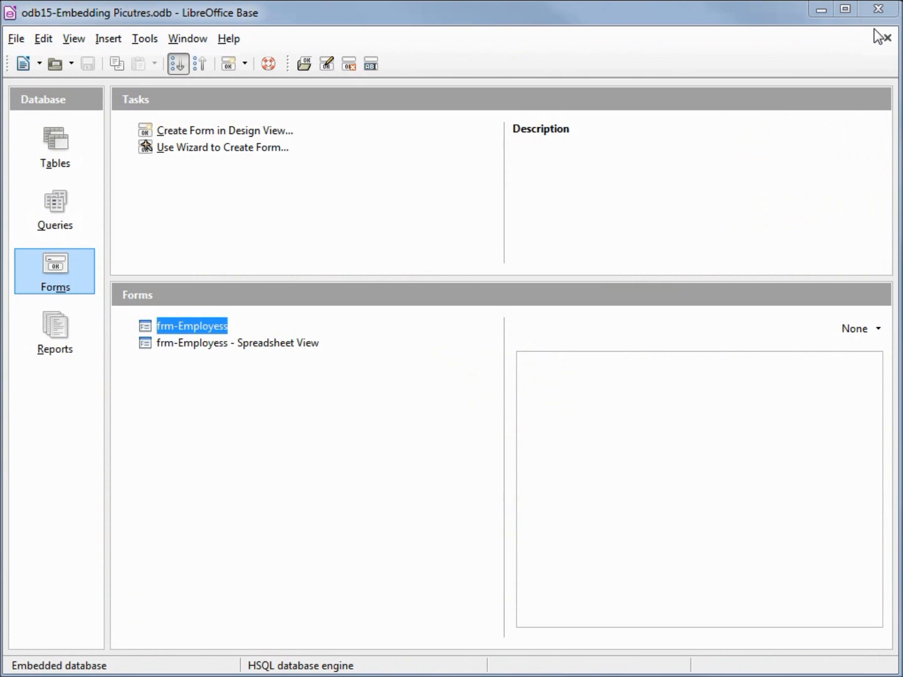
Save a backup copy of the database on the Desktop as odb15-Embedding Picutres-Backup1.odb
click(15, 39)
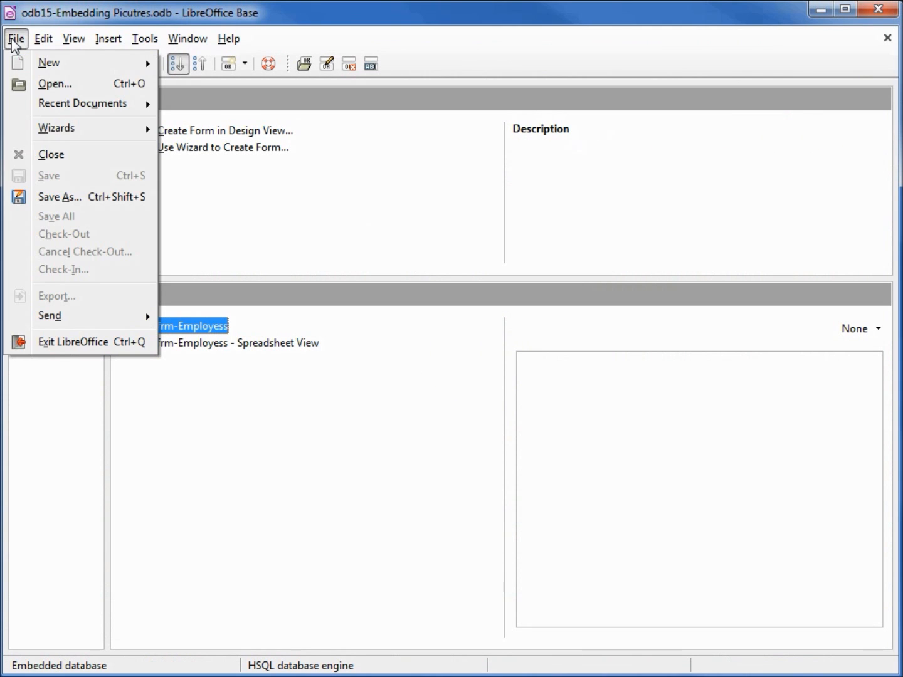
click(81, 201)
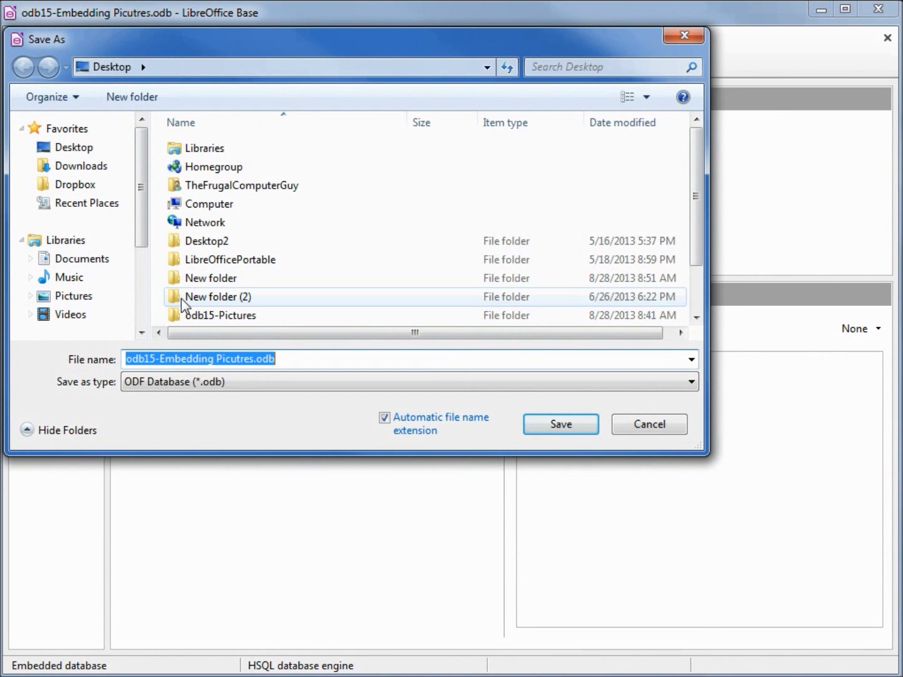
click(251, 358)
key(Right)
text(-)
text(Backup)
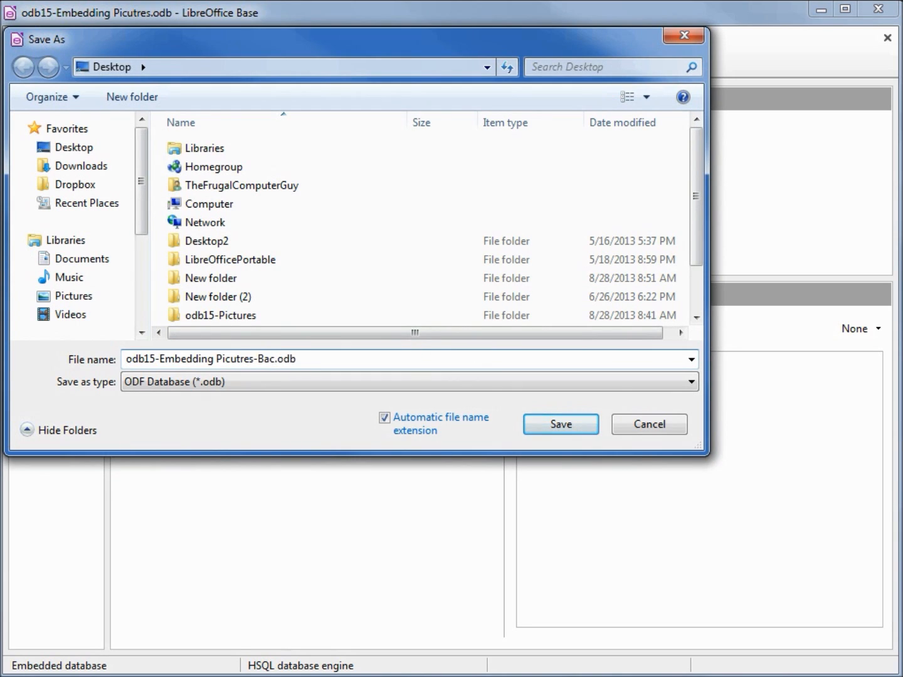
text(1)
click(585, 425)
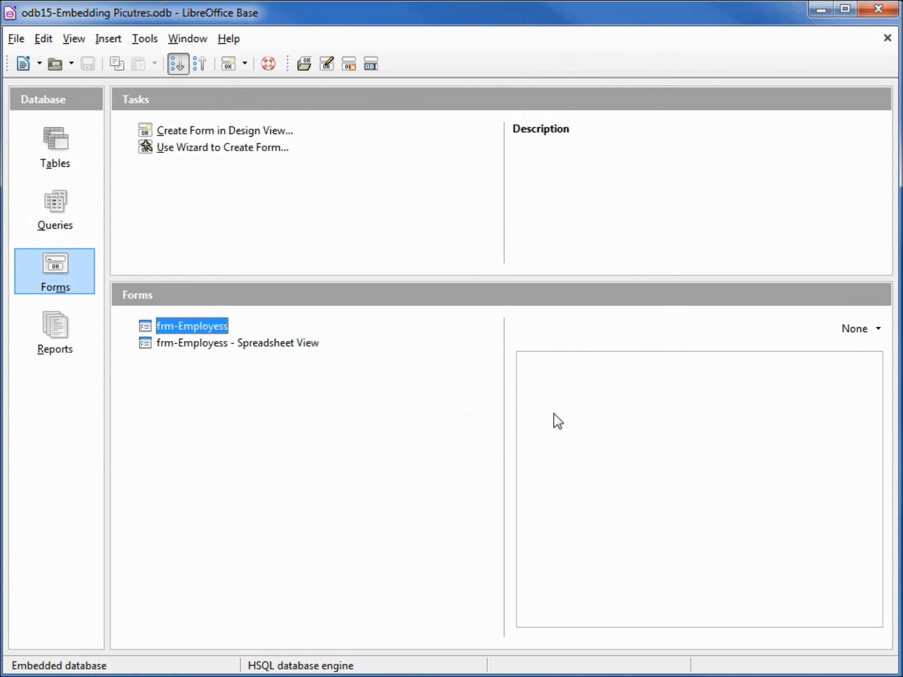
Close the database, reopen odb15-Embedding Picutres.odb from the desktop, and open its frm-Employess form
click(889, 14)
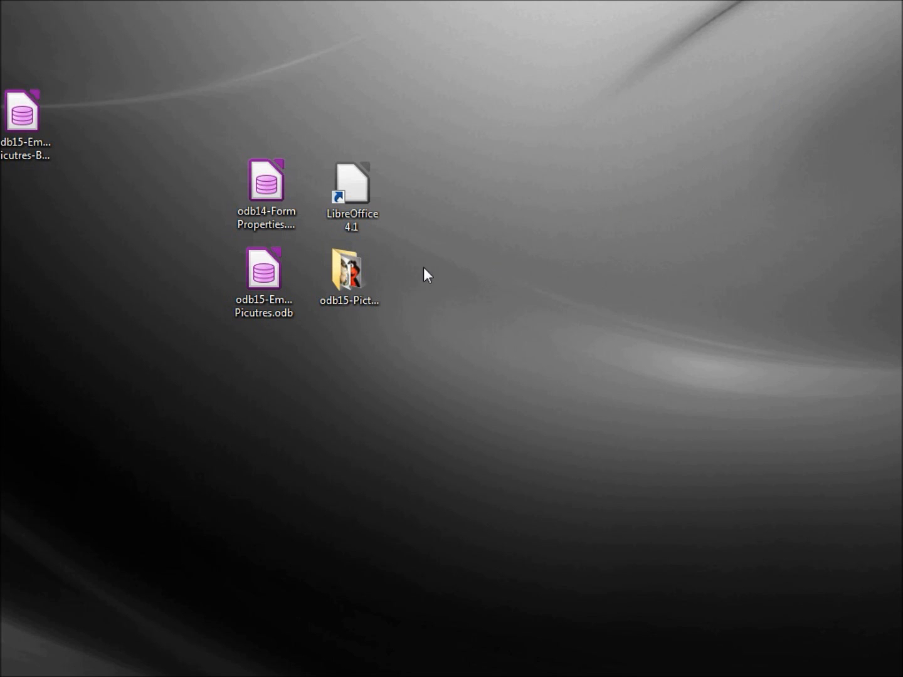
double_click(256, 272)
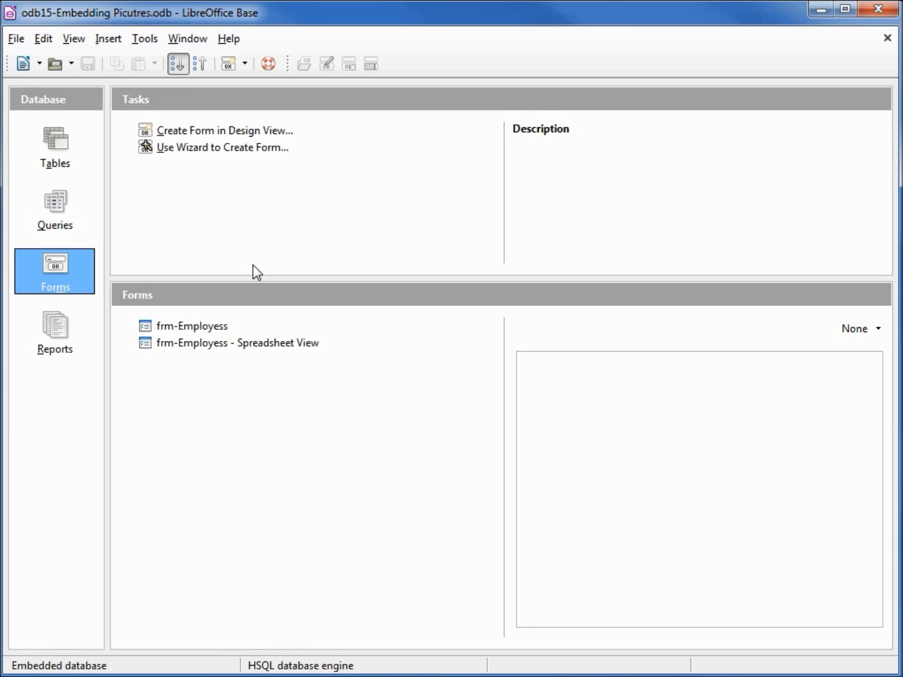
click(190, 326)
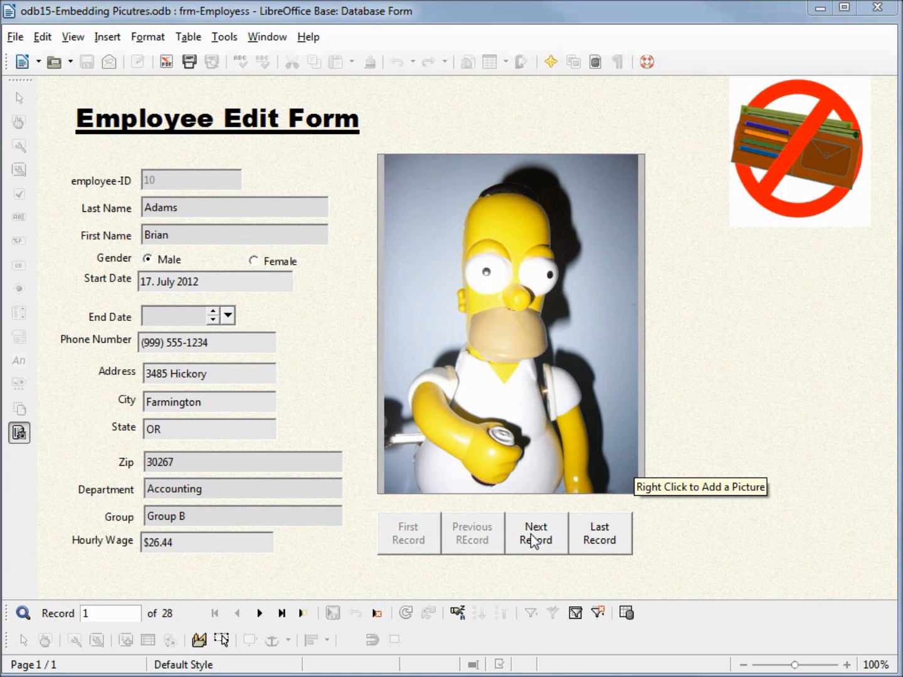
Go to the fourth employee record and insert that employee's matching JPG from odb15-Pictures into the image control
click(534, 533)
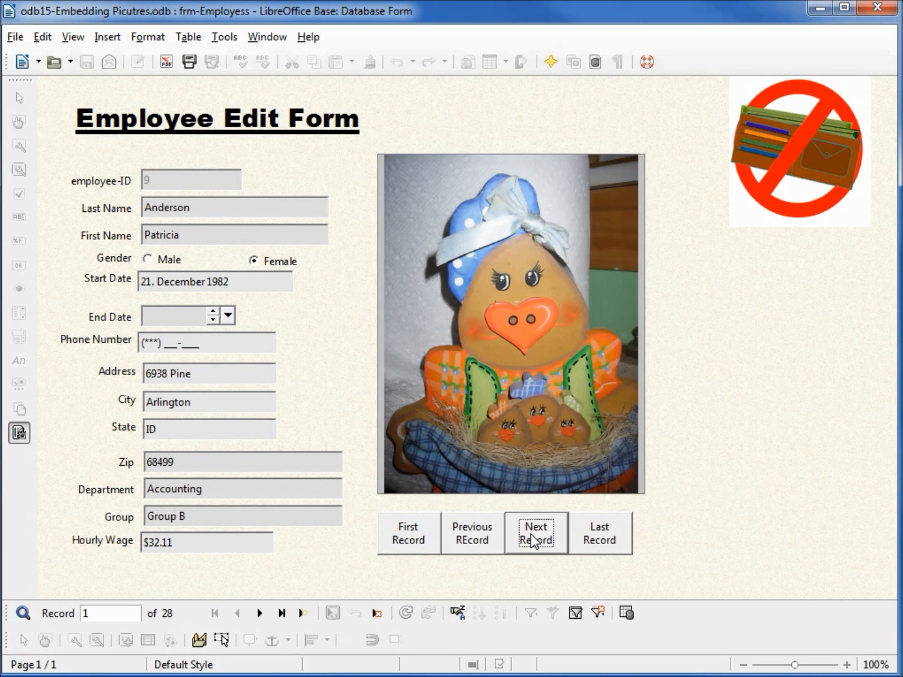
click(535, 533)
click(533, 539)
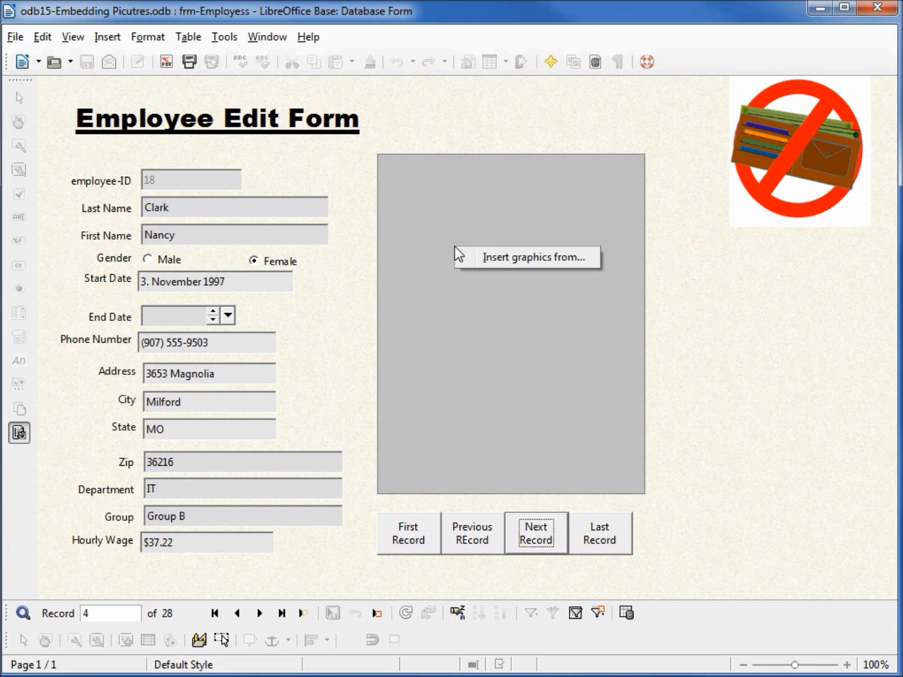
click(534, 259)
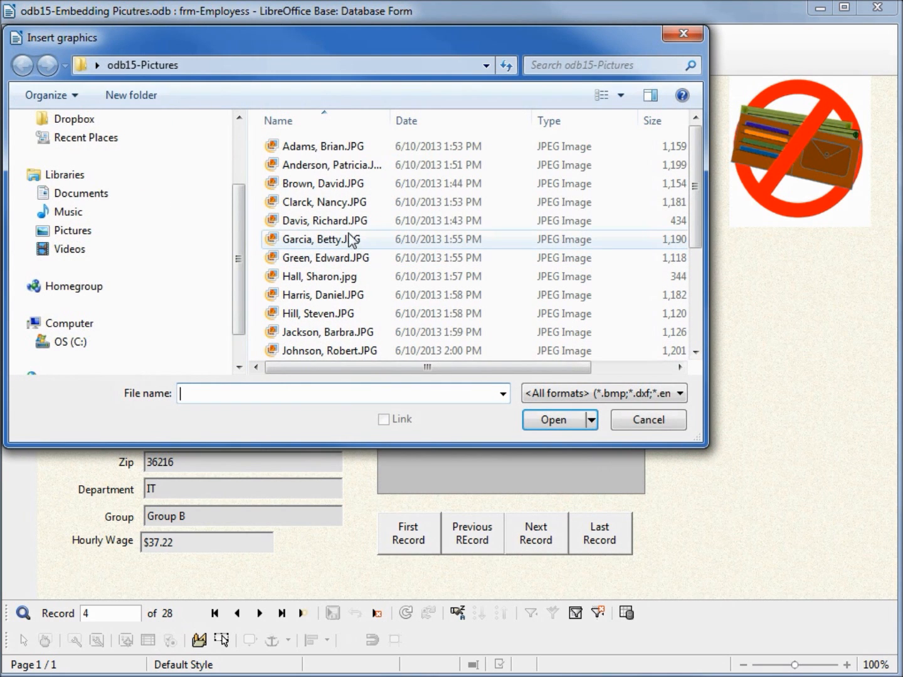
click(298, 202)
click(539, 419)
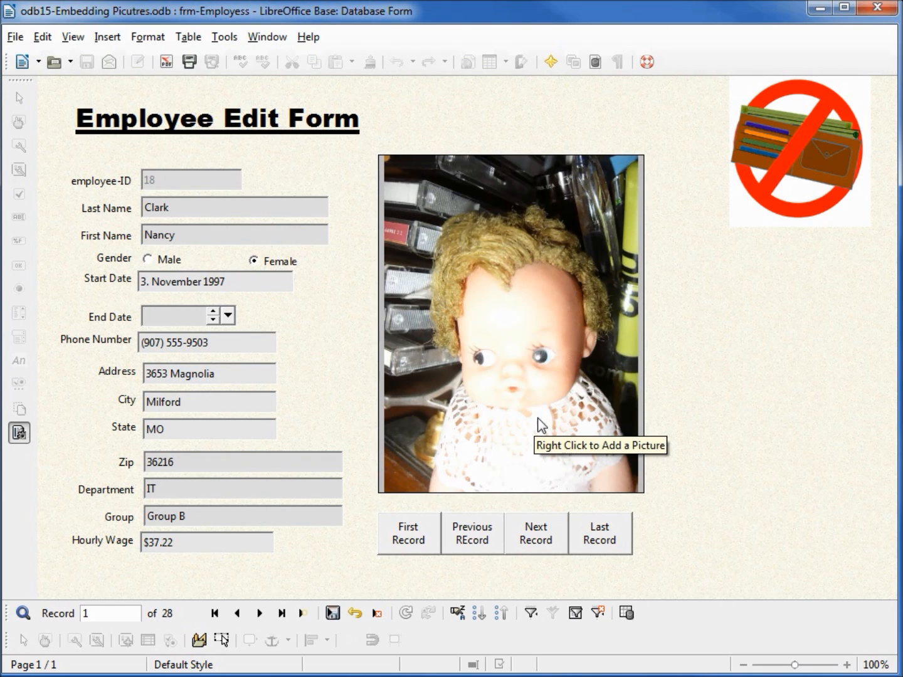
Go to the fifth employee record and insert that employee's matching JPG from odb15-Pictures into the image control
click(541, 549)
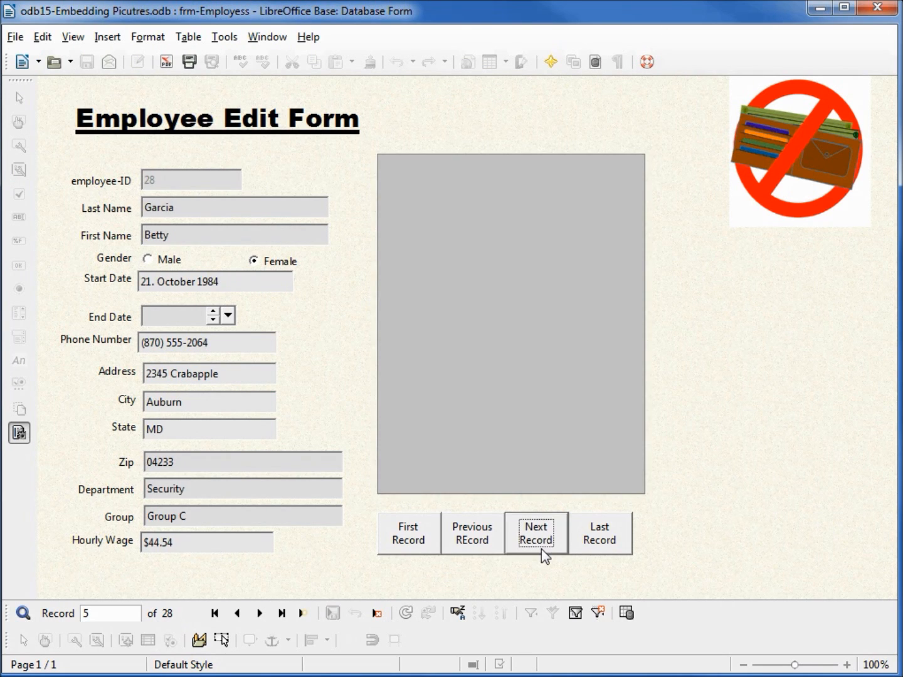
right_click(496, 273)
click(536, 289)
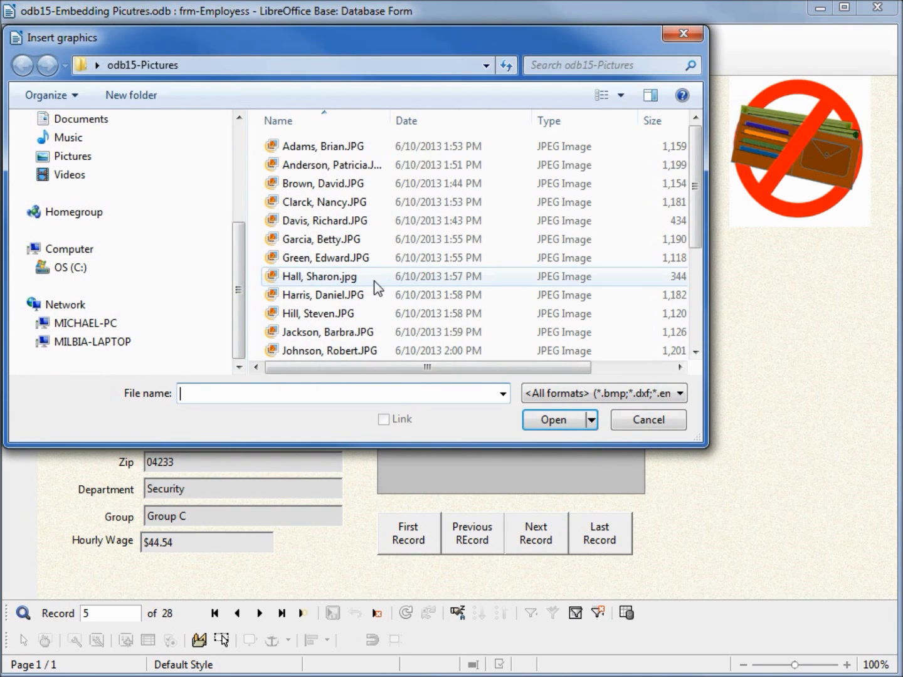
click(354, 241)
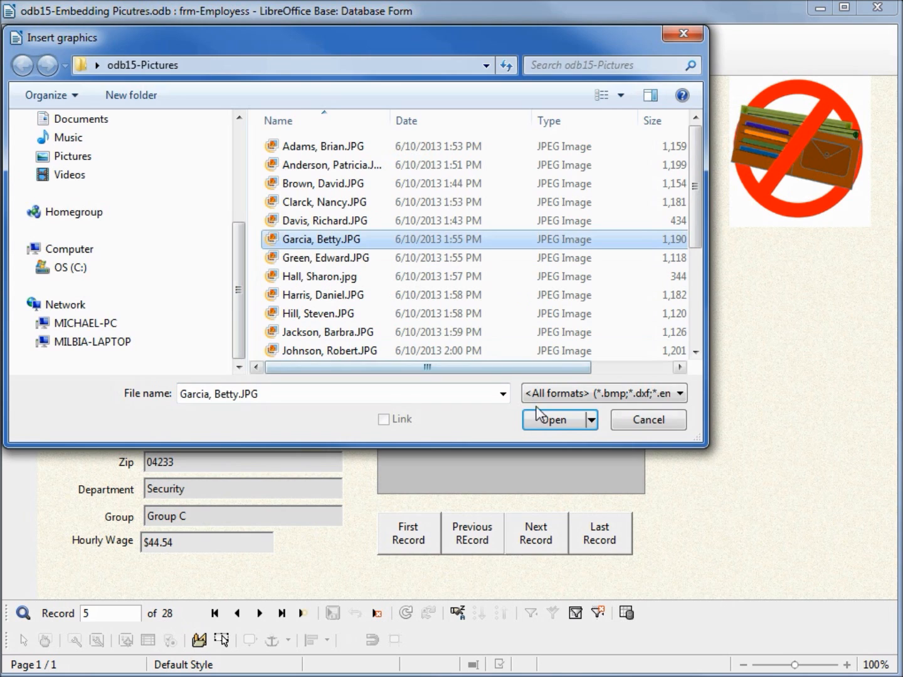
click(548, 418)
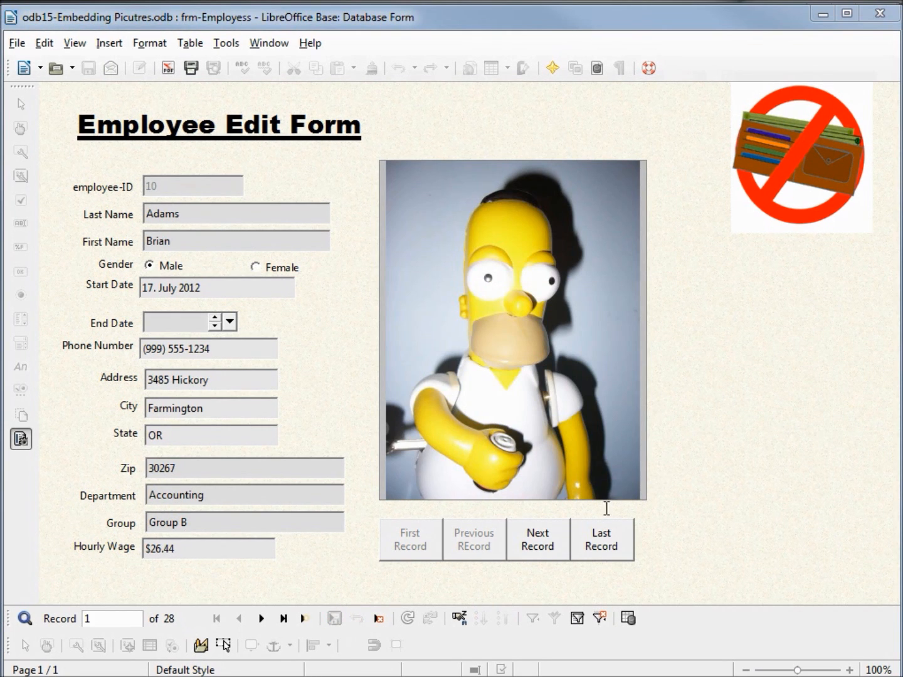
Browse the employee records forward from the first one and back to record 8, checking the picture embedded in each
click(538, 540)
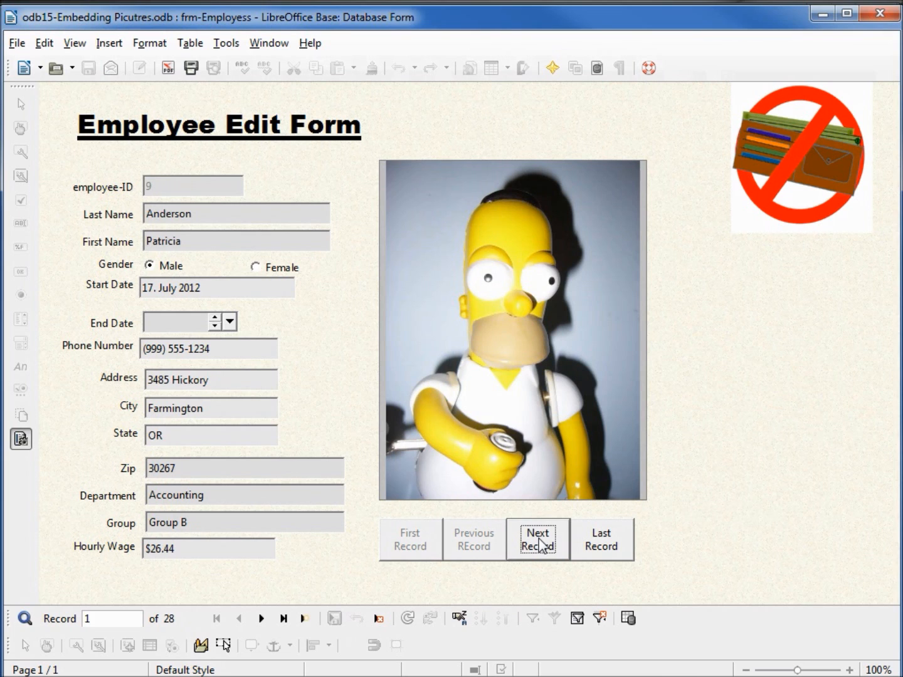
click(539, 544)
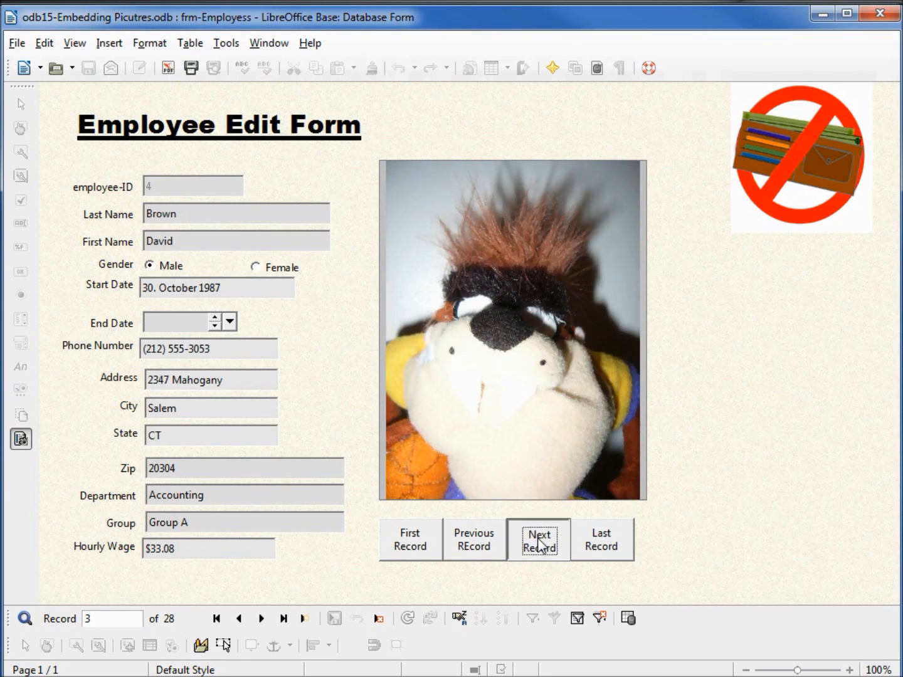
click(538, 544)
click(539, 545)
click(538, 544)
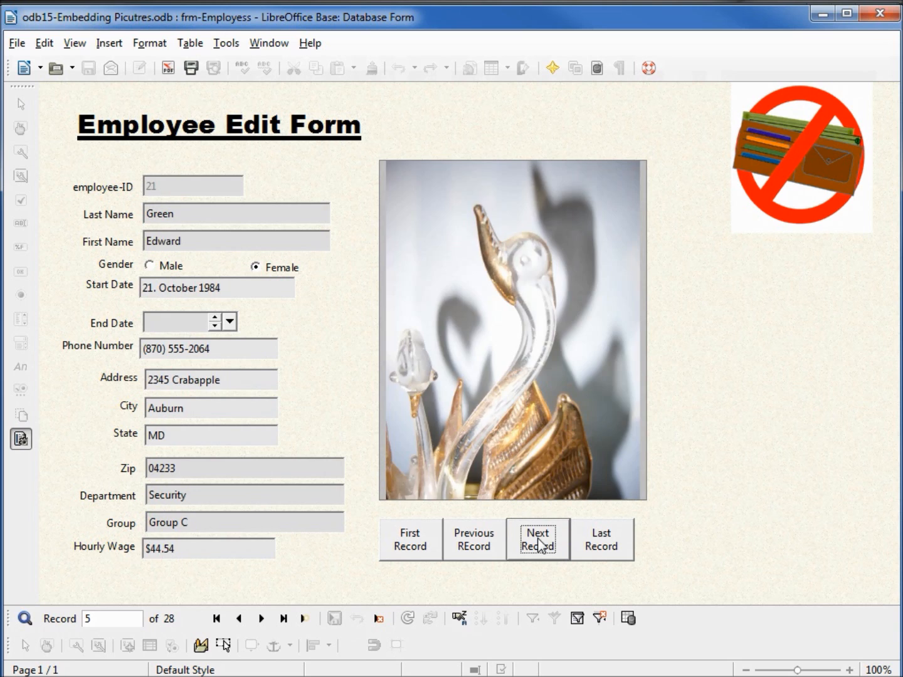
click(539, 545)
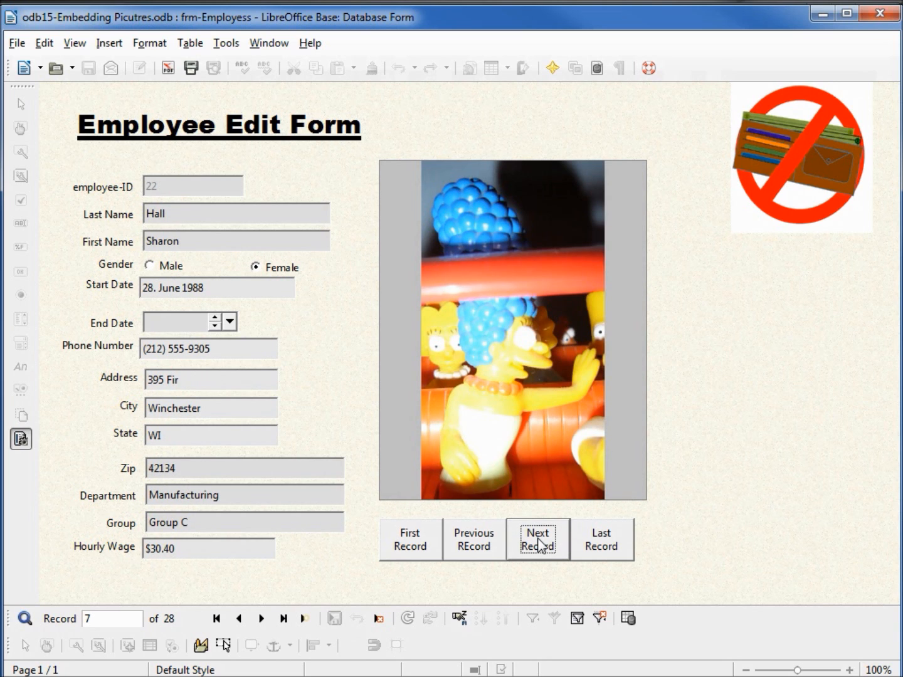
click(538, 544)
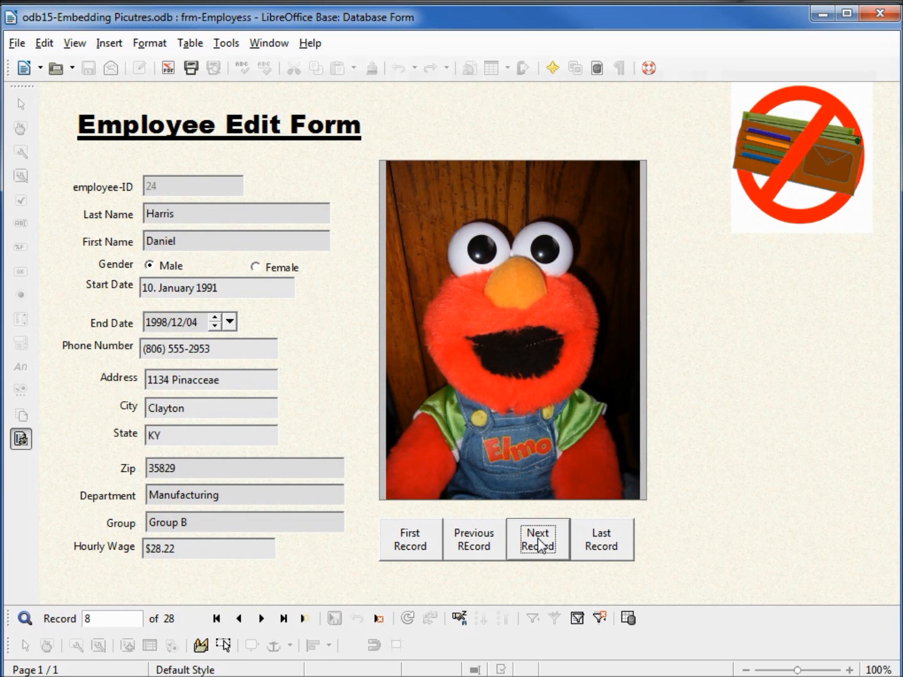
drag(902, 56, 754, 198)
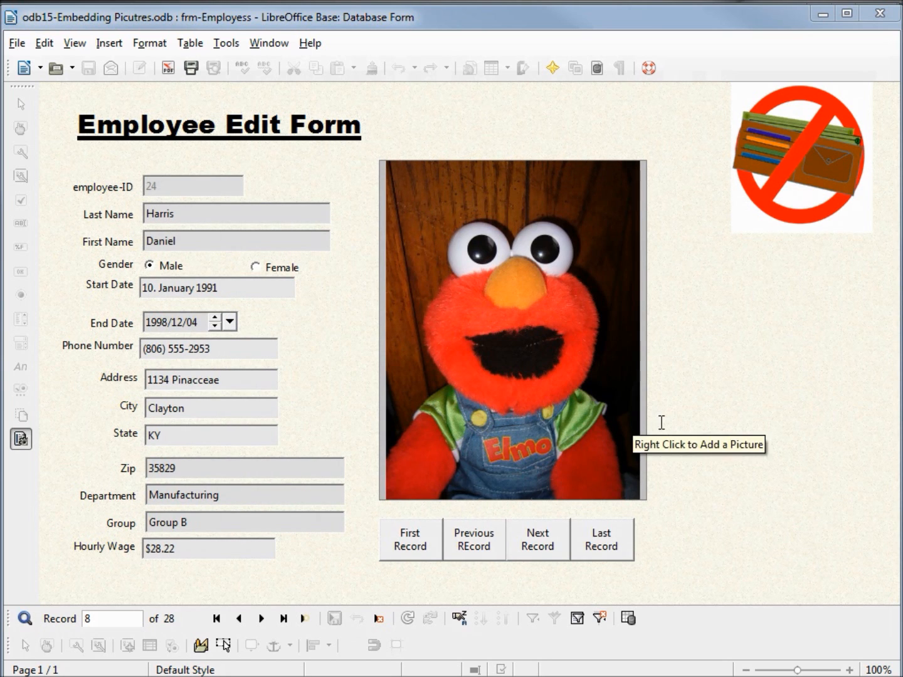
click(549, 539)
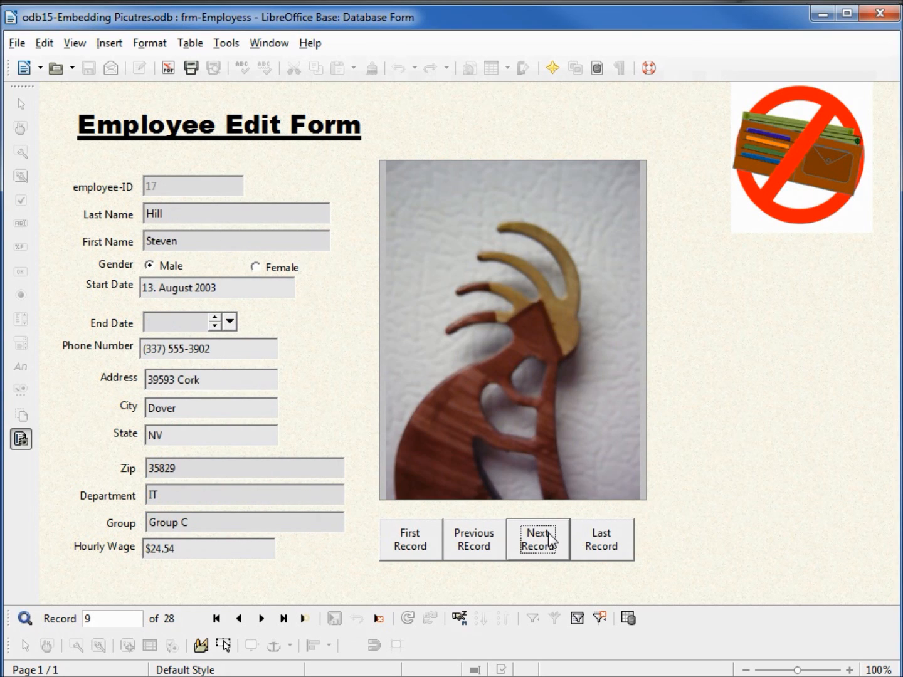
click(549, 539)
click(472, 544)
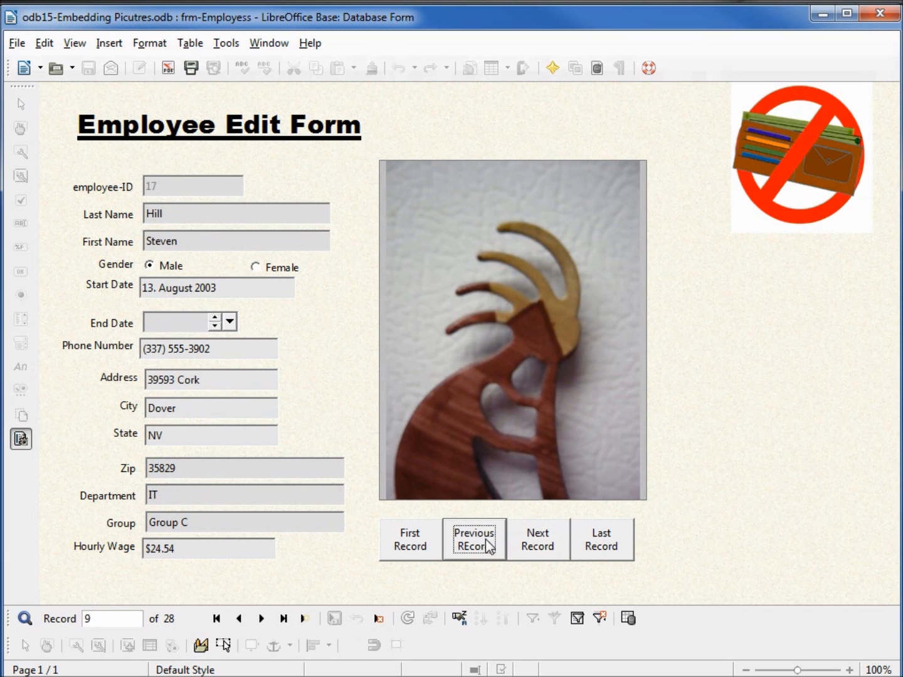
click(487, 544)
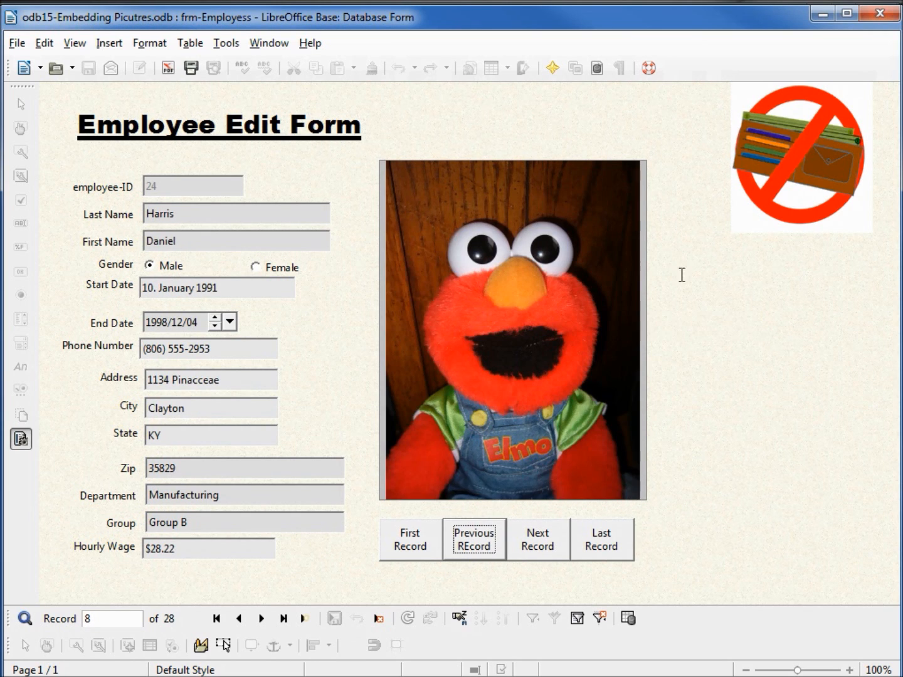
Close the employee form and the odb15-Embedding Picutres.odb database
click(882, 14)
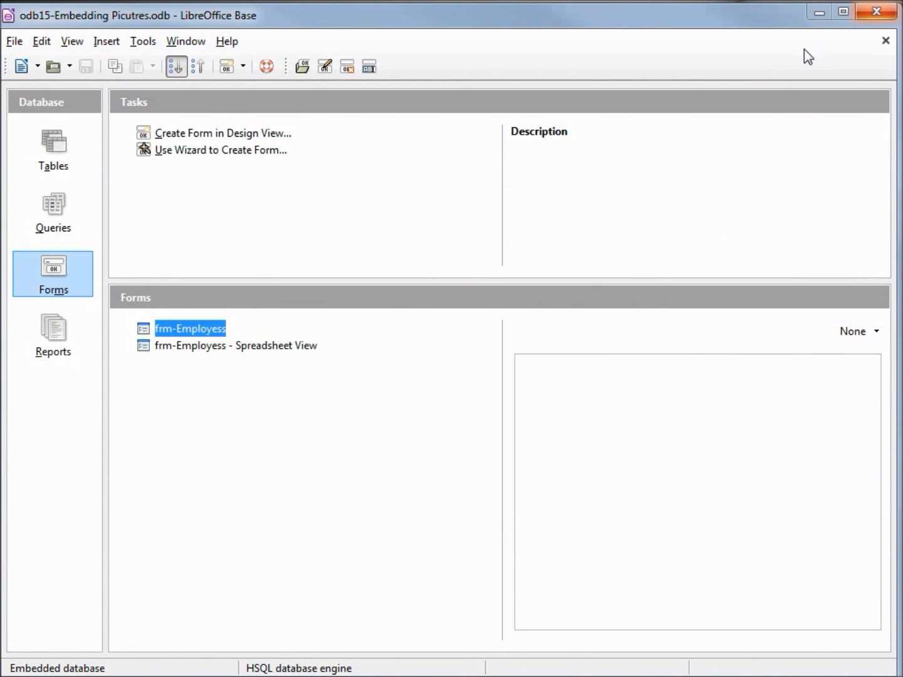
click(877, 12)
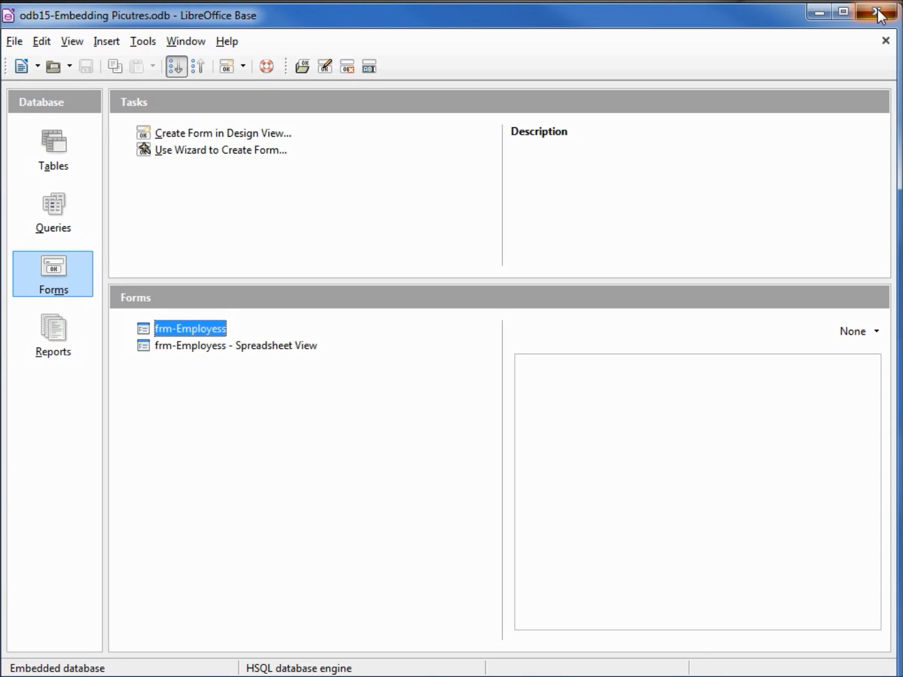
click(878, 14)
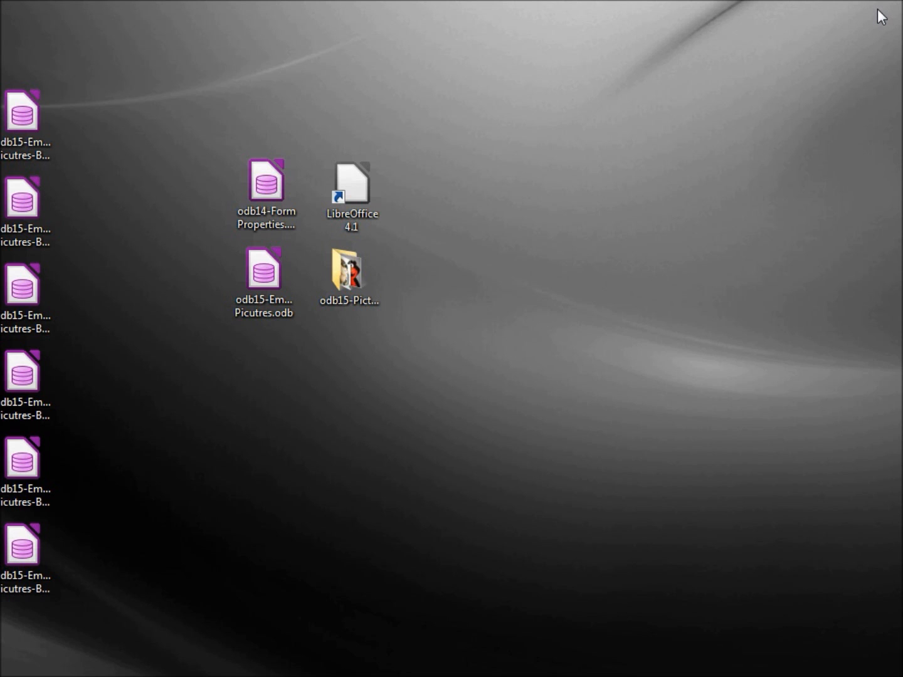